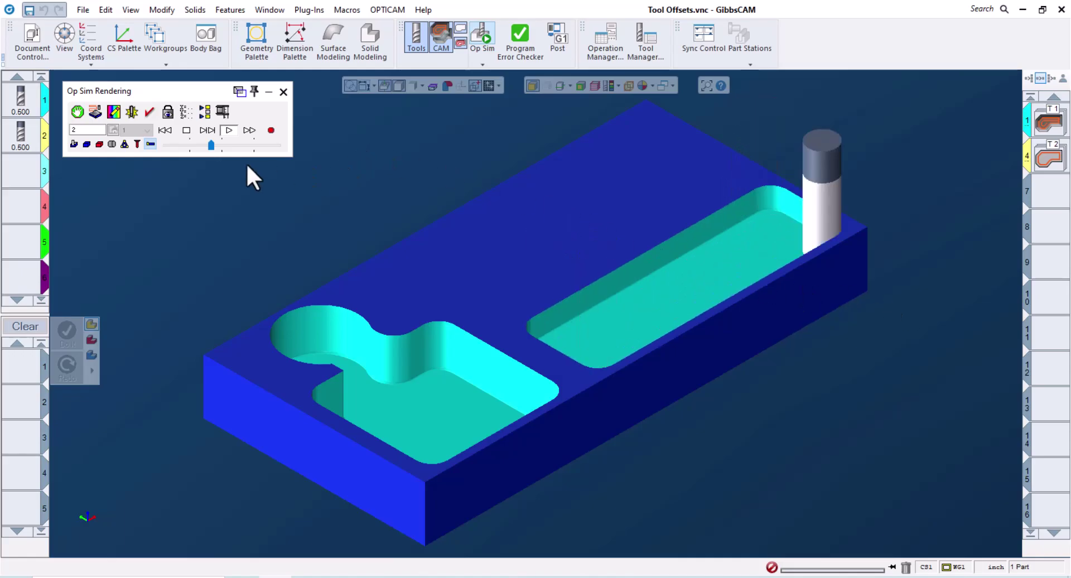
- Speed up the Op Sim playback and let it run to end of program
left_click(261, 145)
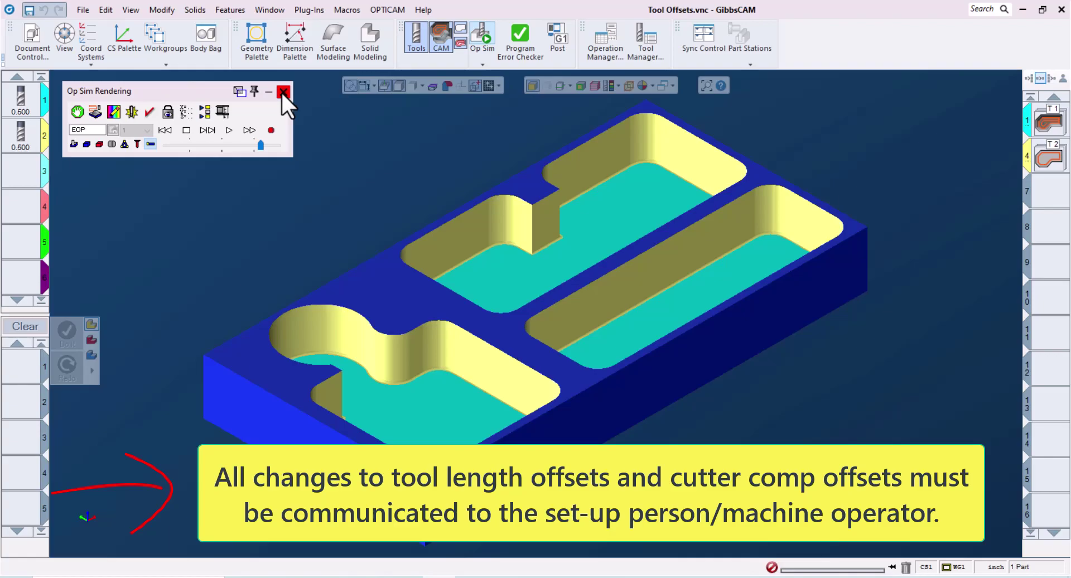
- Leave the simulation, view from Top, and show only operations 4–6 toolpaths, redrawn
left_click(283, 92)
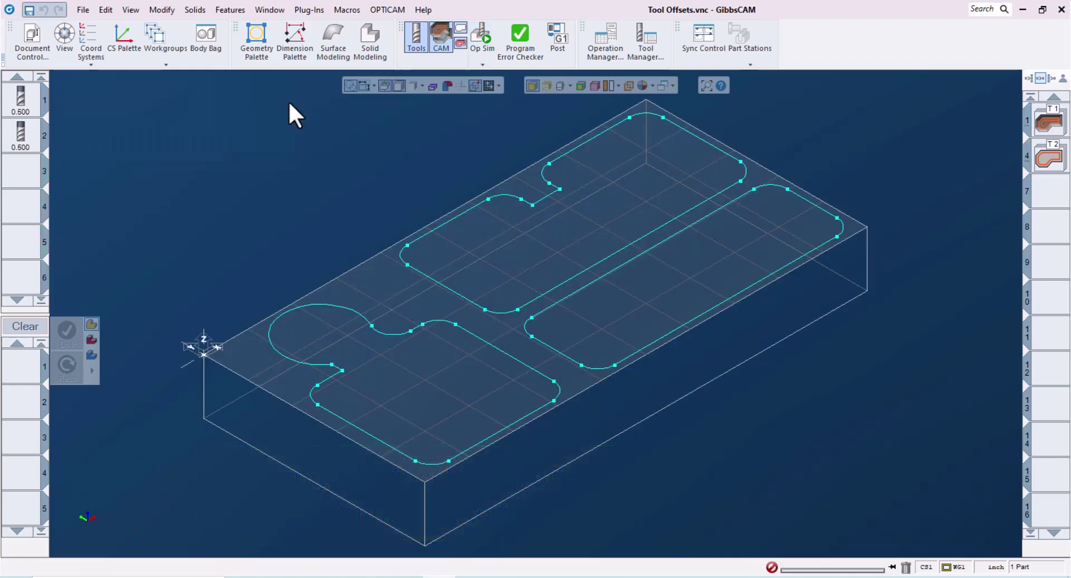
left_click(1052, 158)
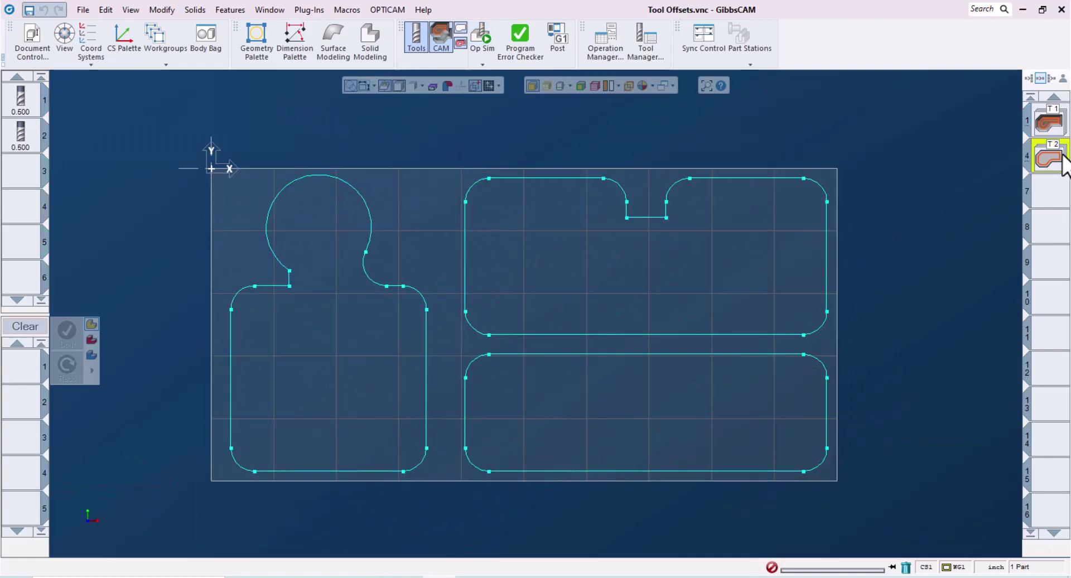
left_click(988, 209)
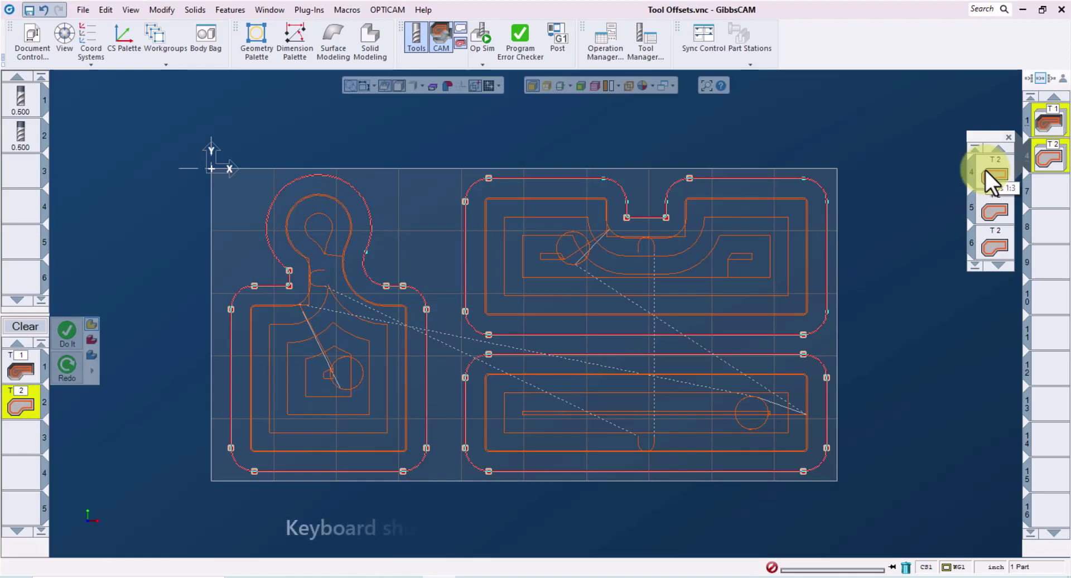
left_click(1049, 157)
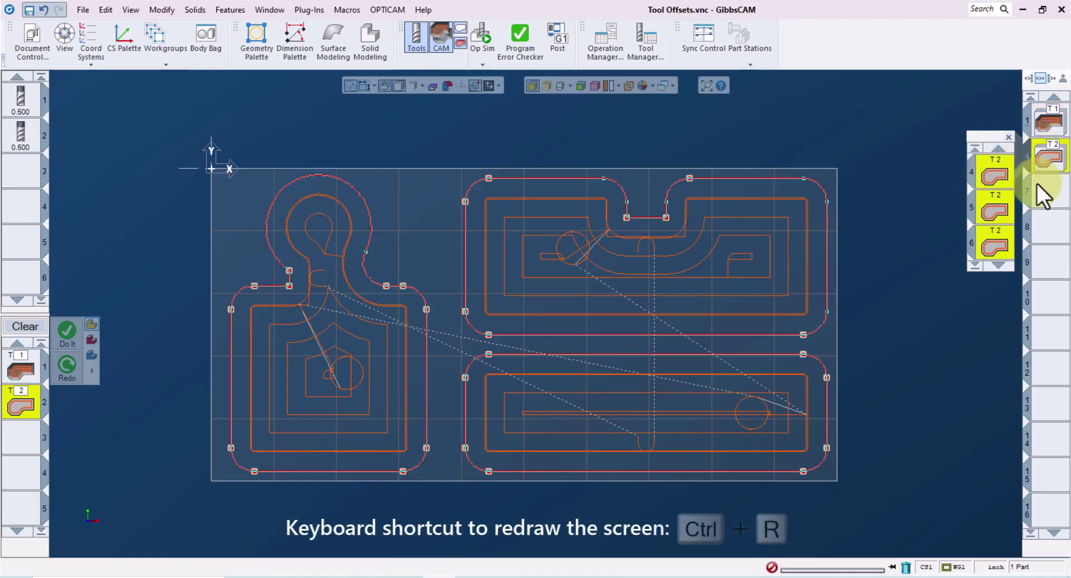
key("ctrl+r")
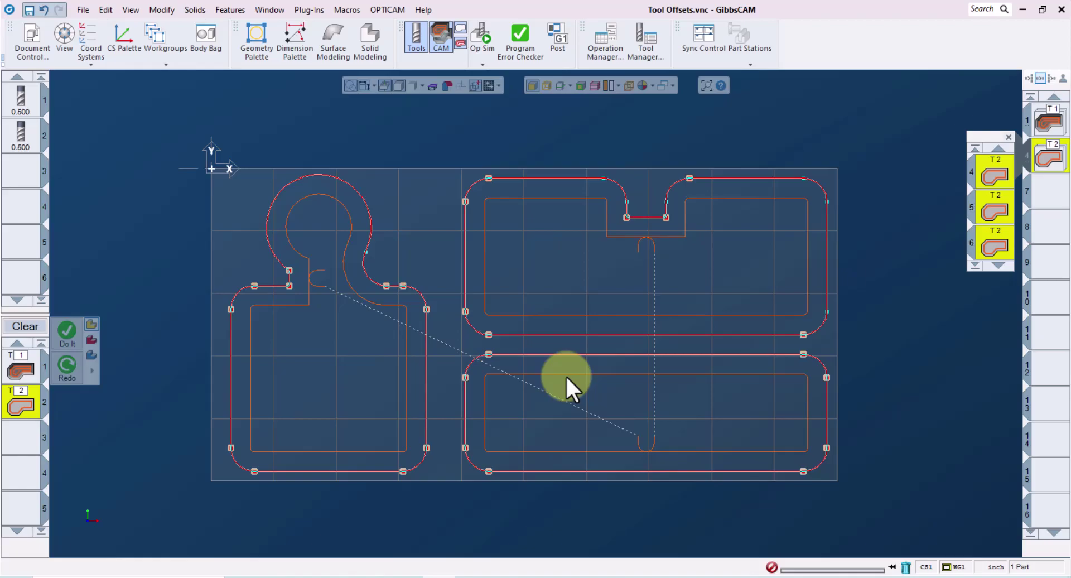
right_click(993, 175)
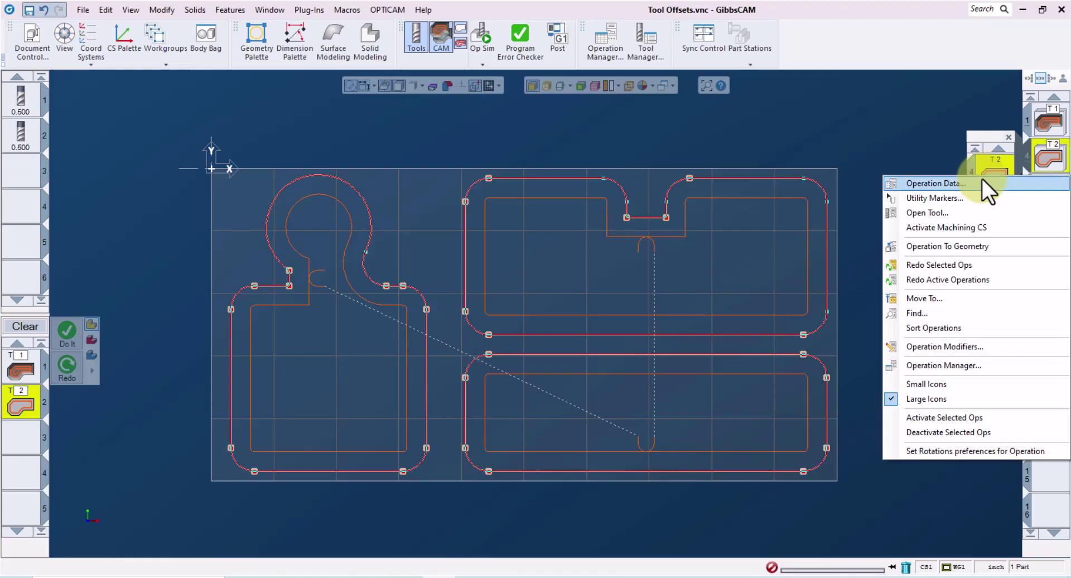
left_click(959, 189)
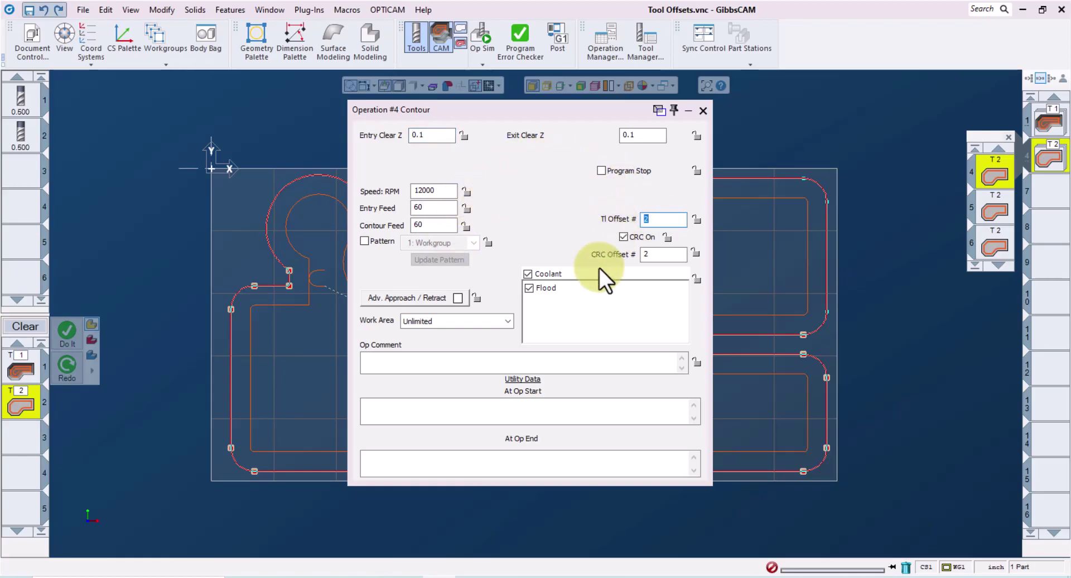
left_click(658, 256)
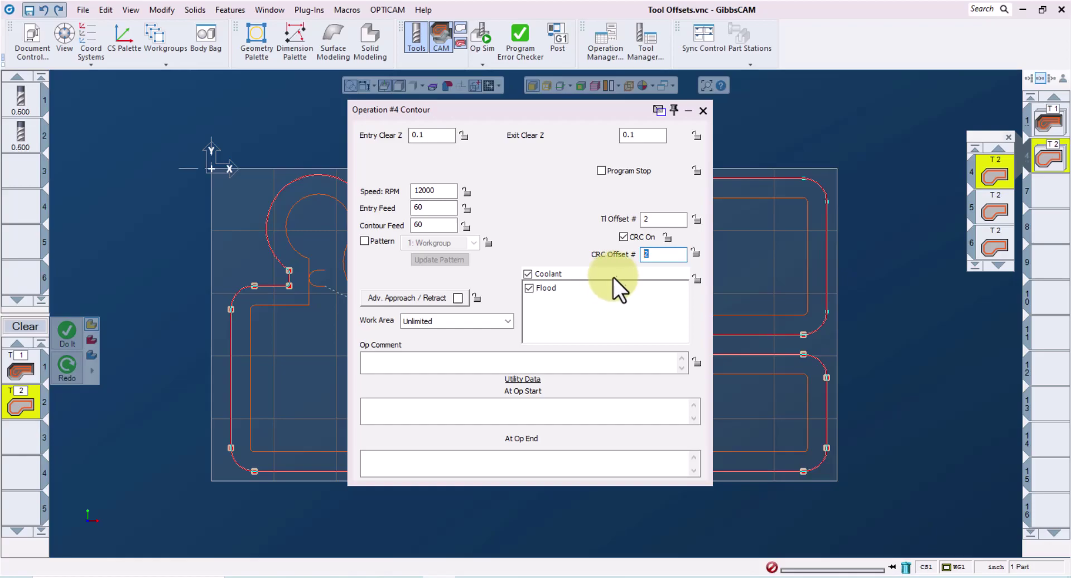
left_click(704, 111)
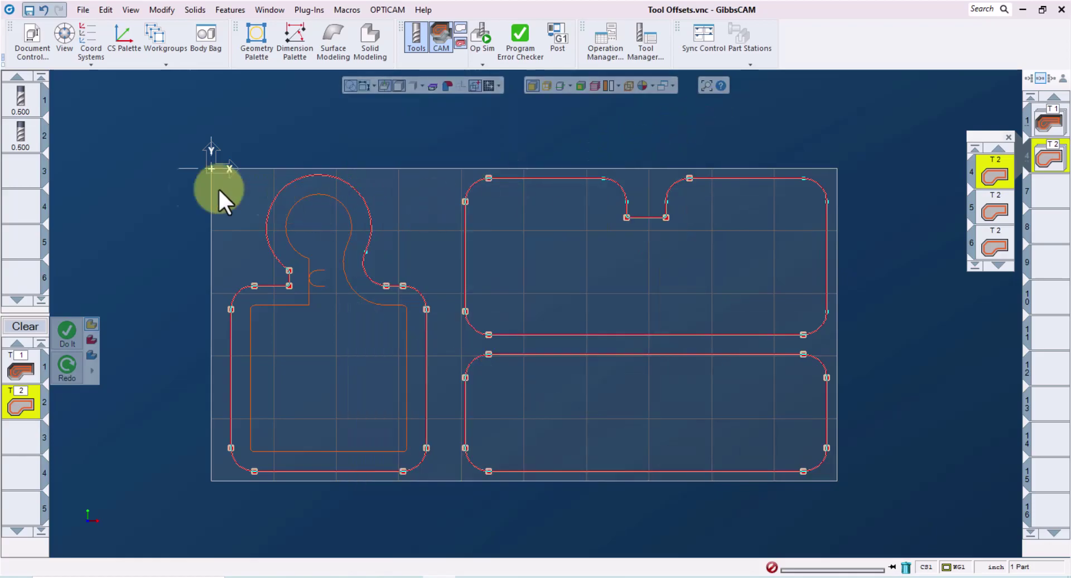
left_click(23, 135)
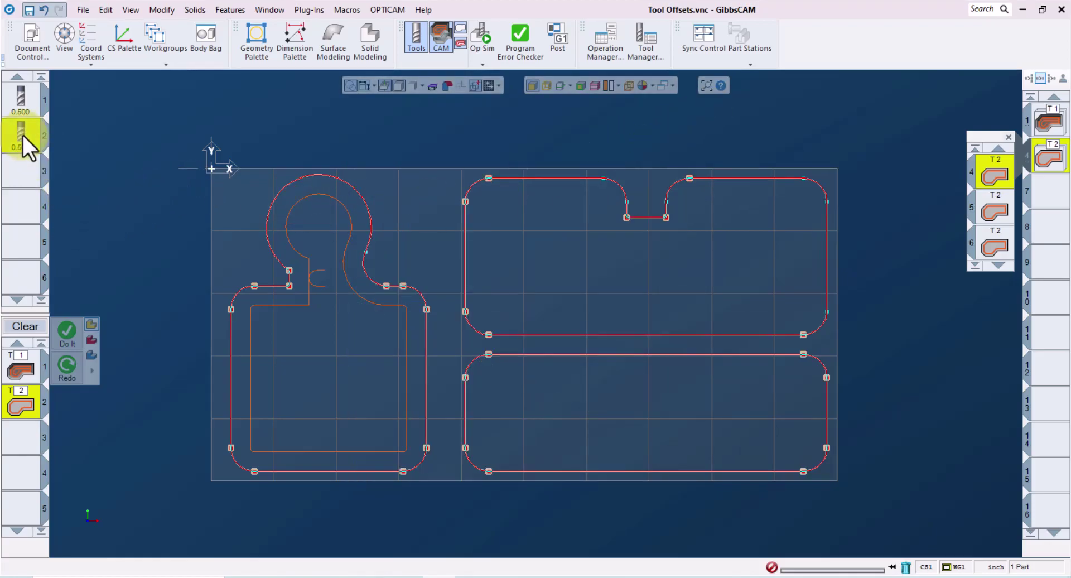
double_click(22, 135)
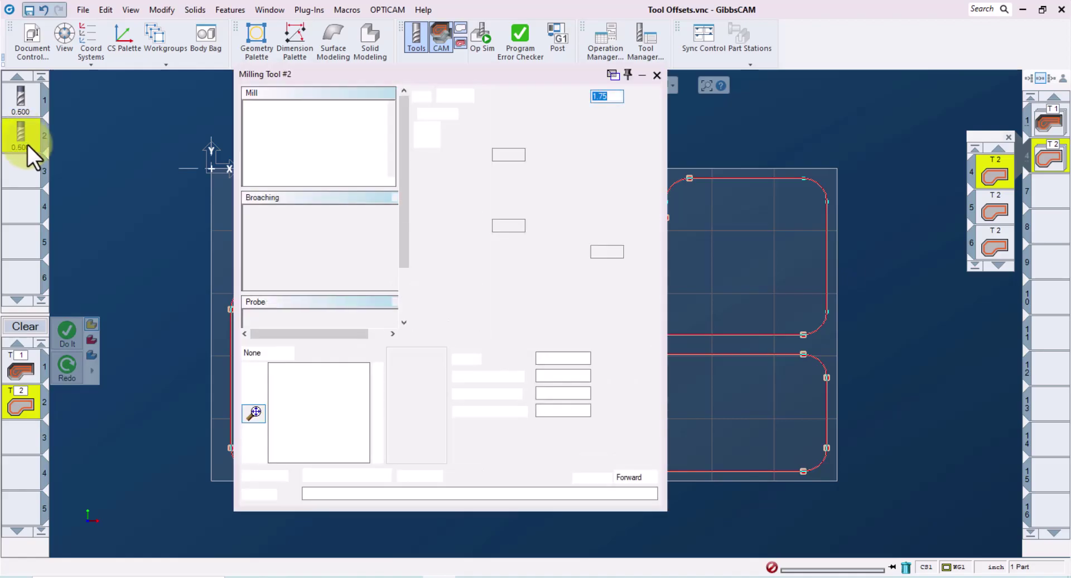
double_click(558, 393)
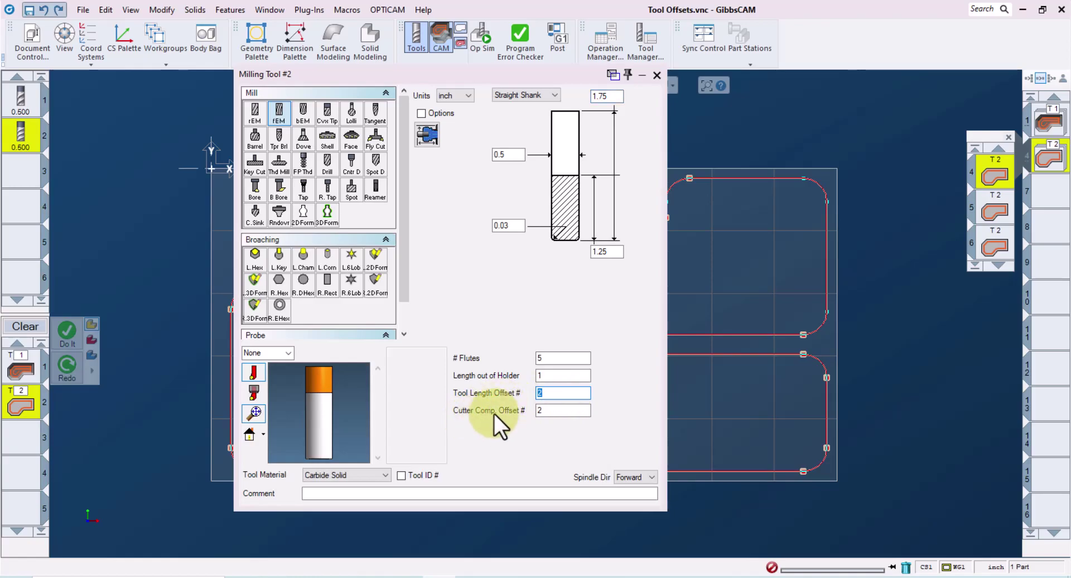
double_click(554, 410)
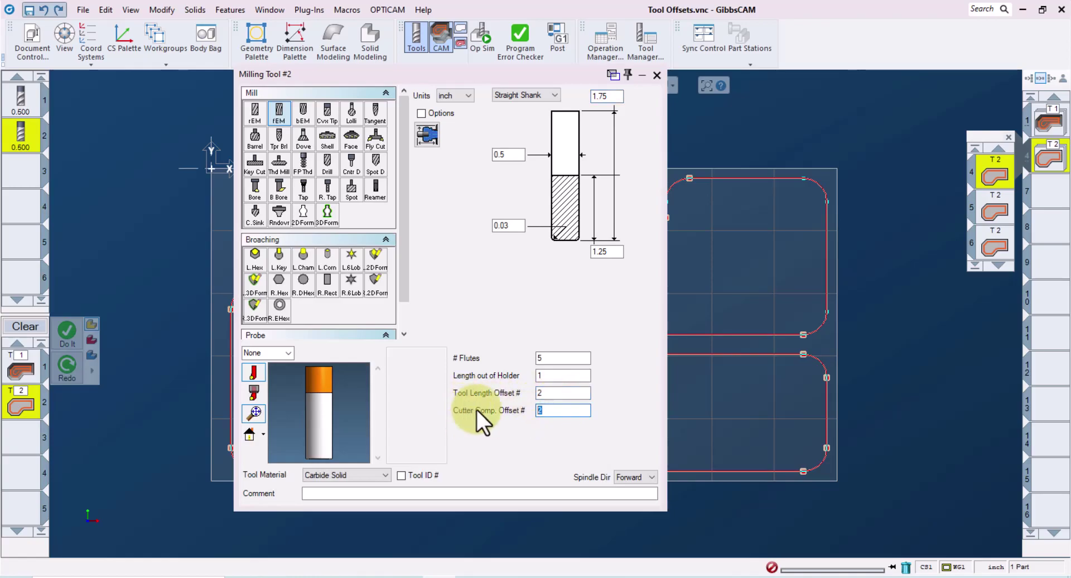
left_click(657, 75)
right_click(979, 176)
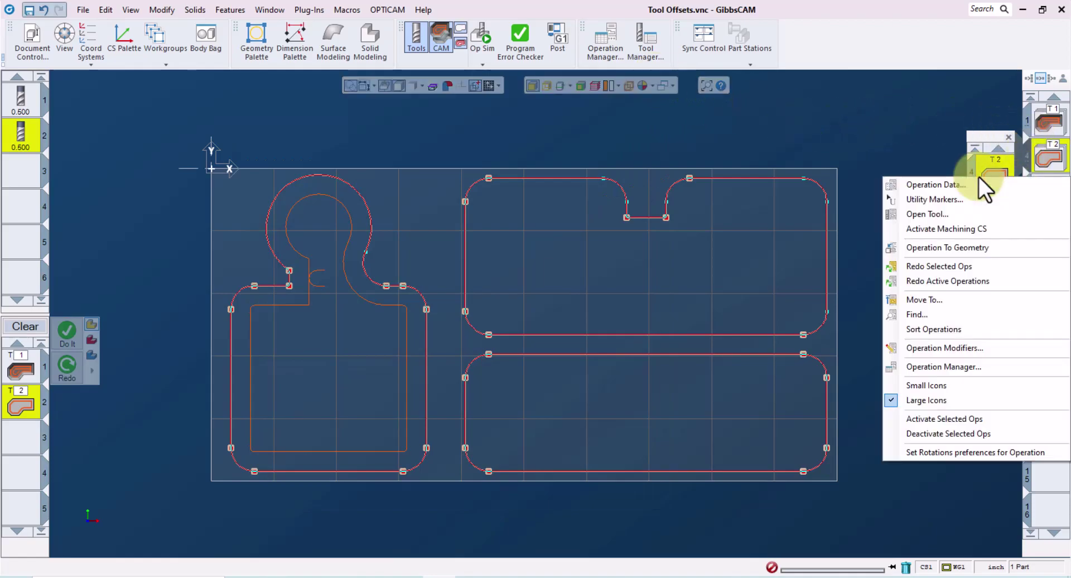
left_click(952, 187)
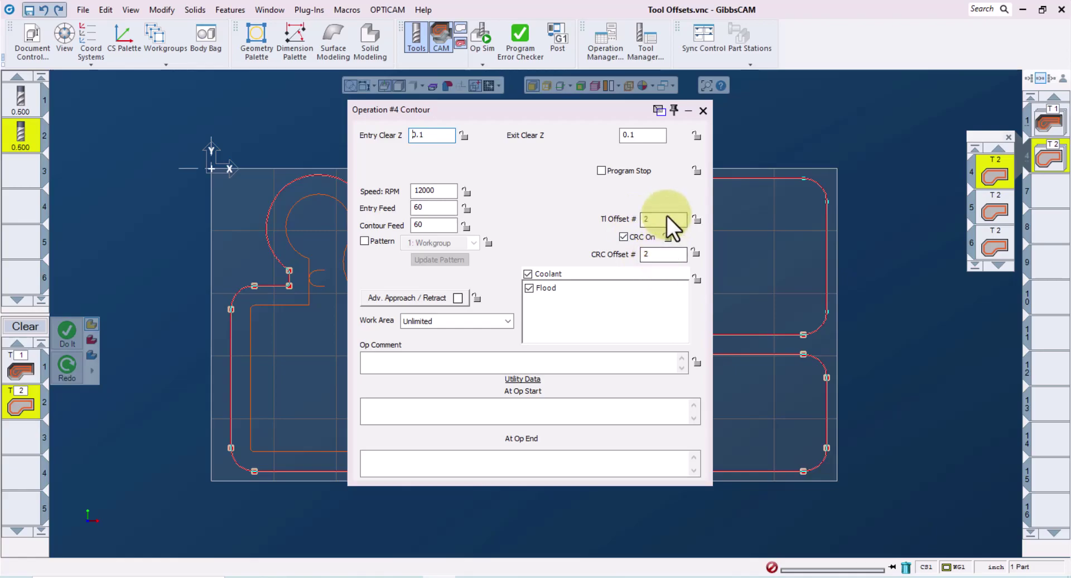
left_click(702, 110)
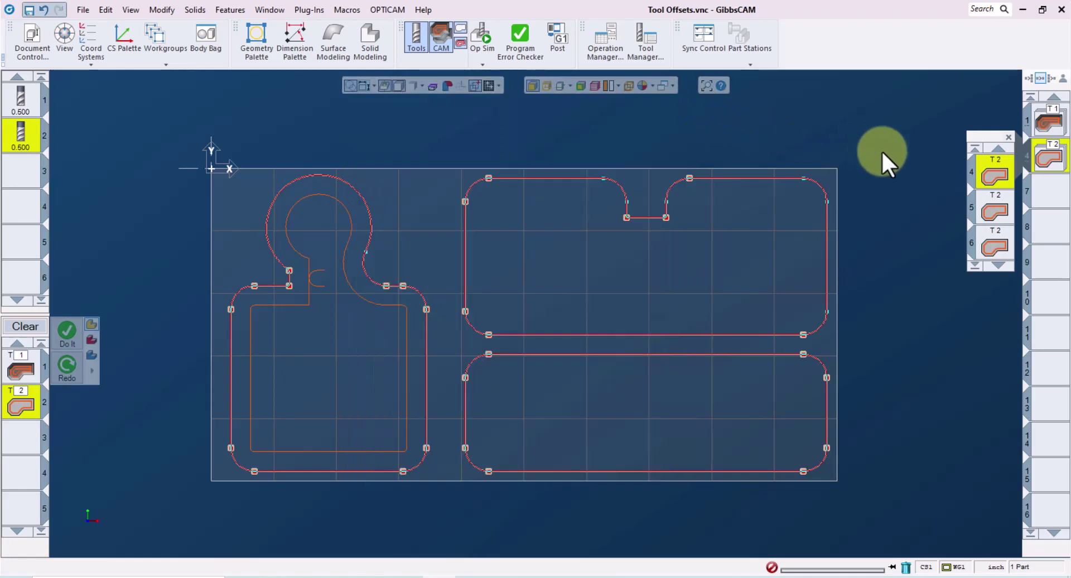
left_click(992, 211)
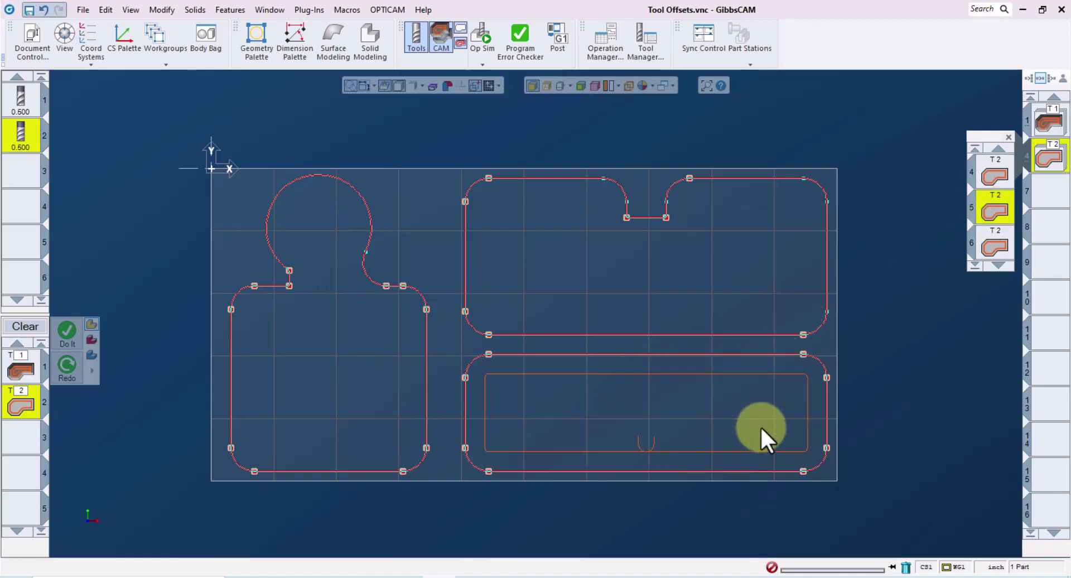
- In operation 5's Operation Data, set and lock CRC Offset # to 22
right_click(996, 209)
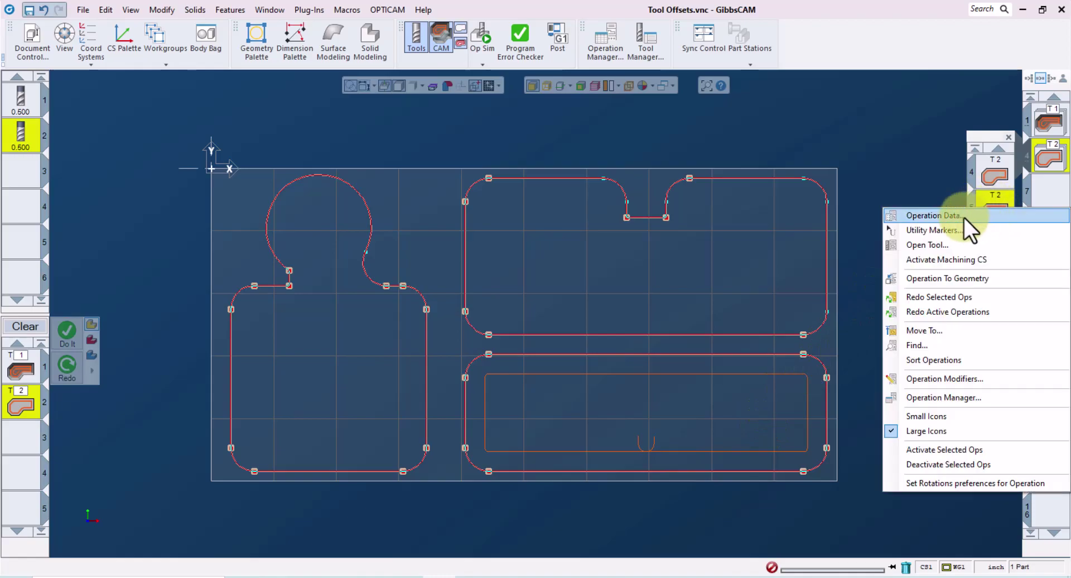
left_click(964, 217)
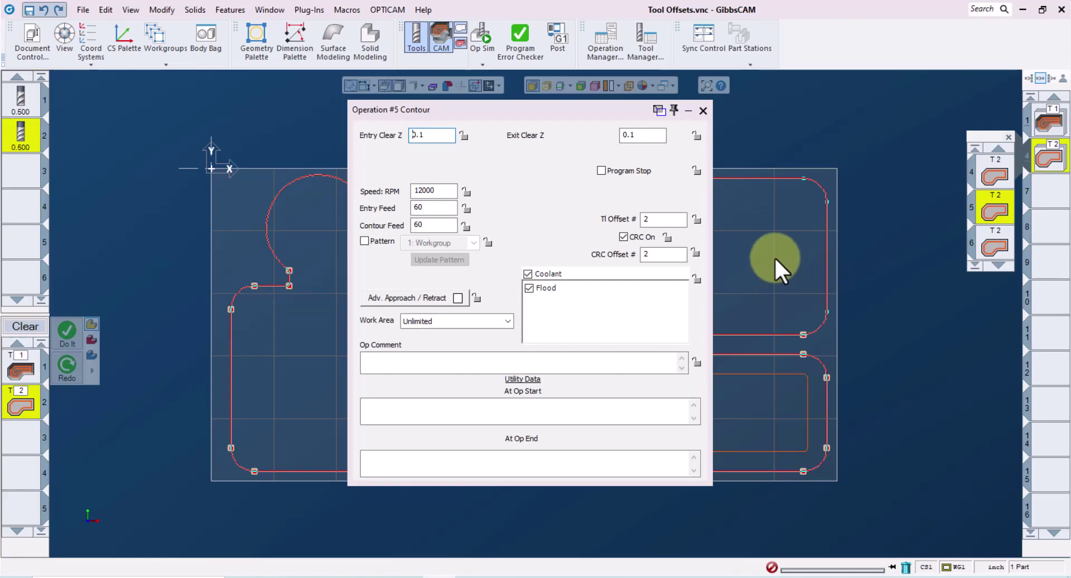
double_click(650, 255)
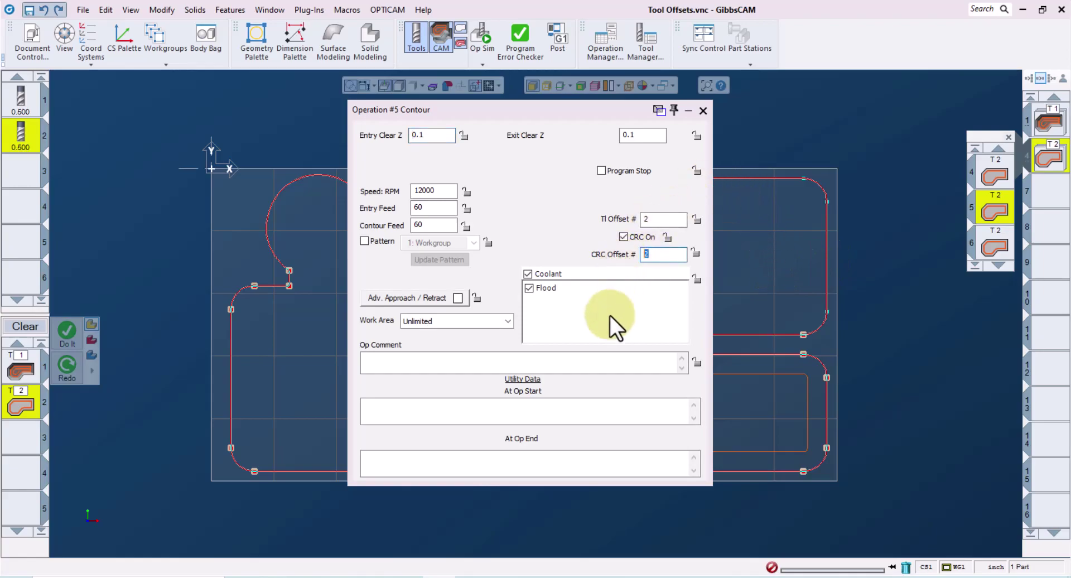
type("22")
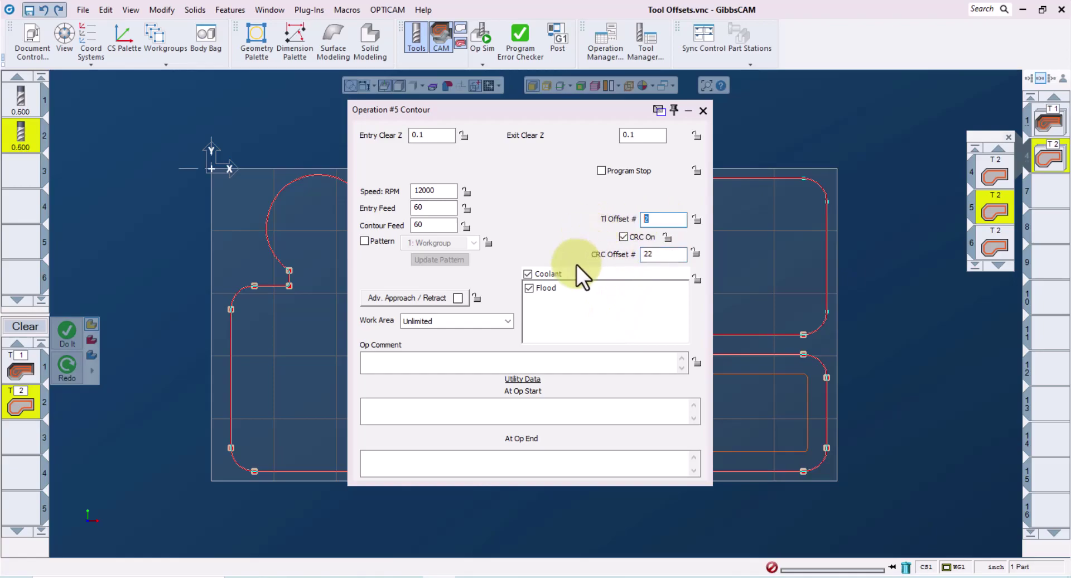
left_click(664, 260)
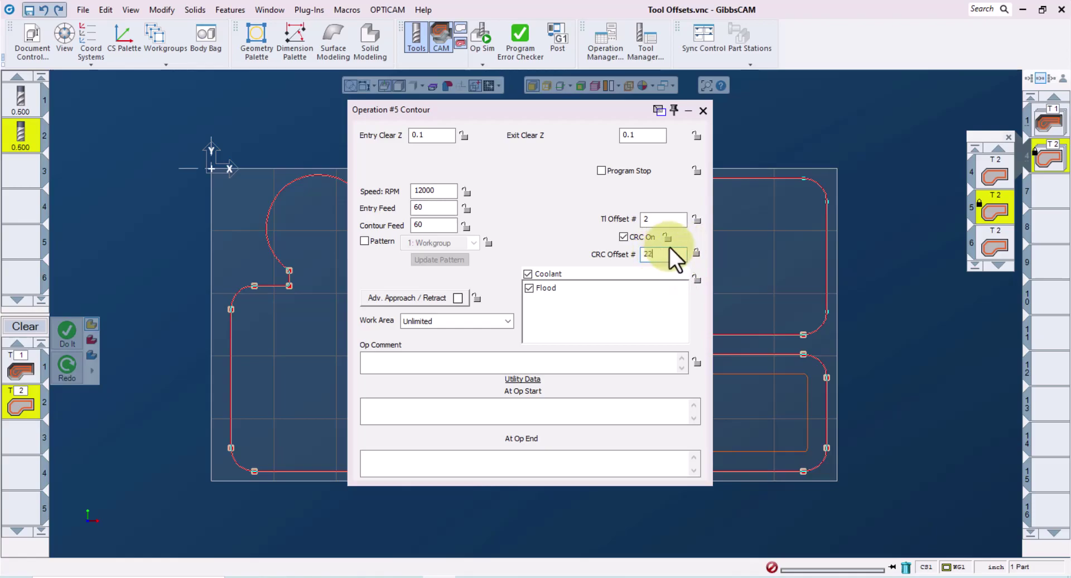
left_click(702, 110)
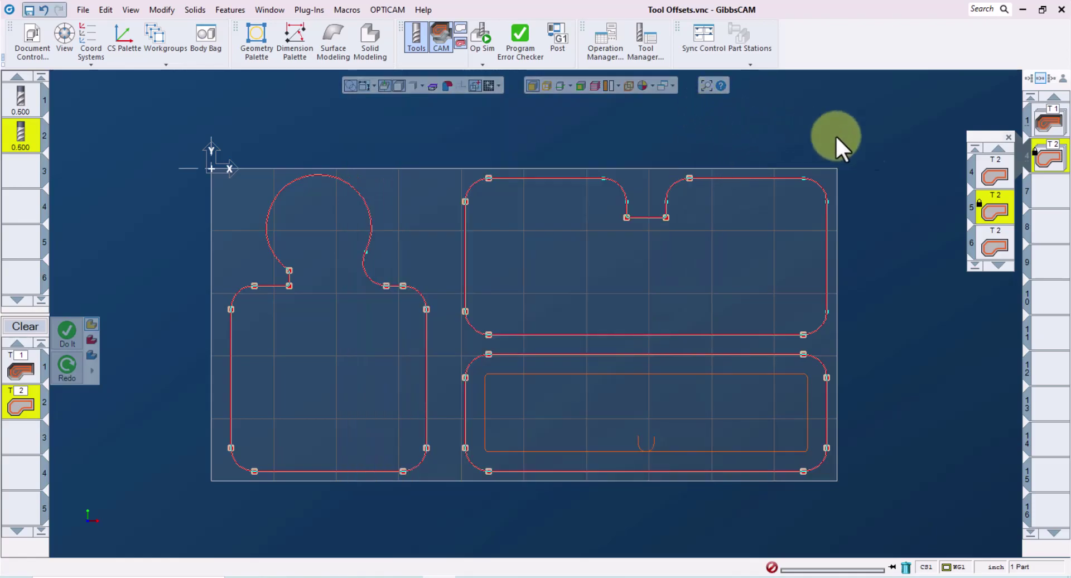
- Set and lock operation 6's CRC Offset # and Tl Offset # both to 32
left_click(997, 244)
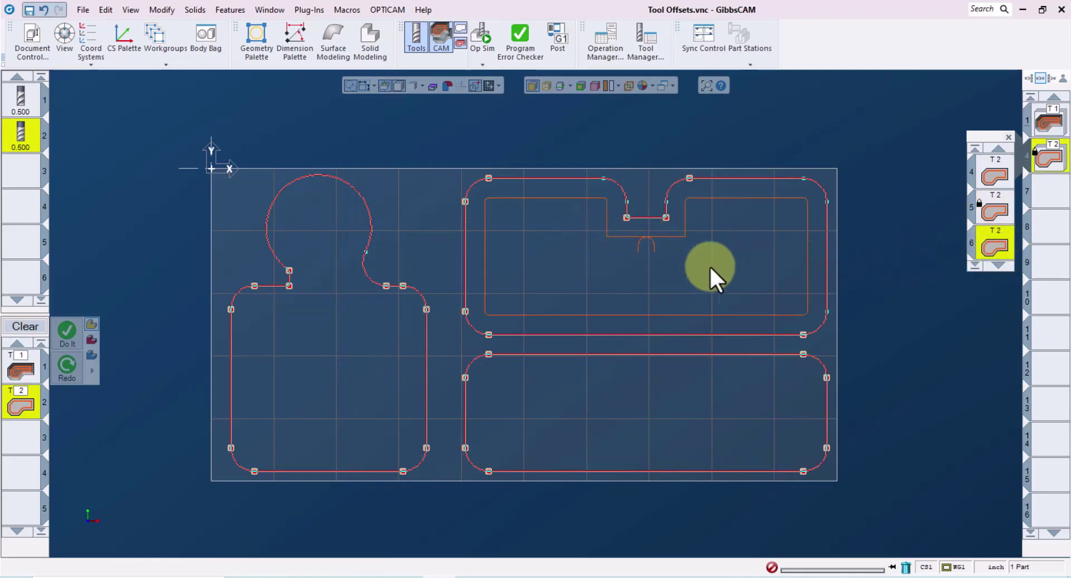
right_click(996, 236)
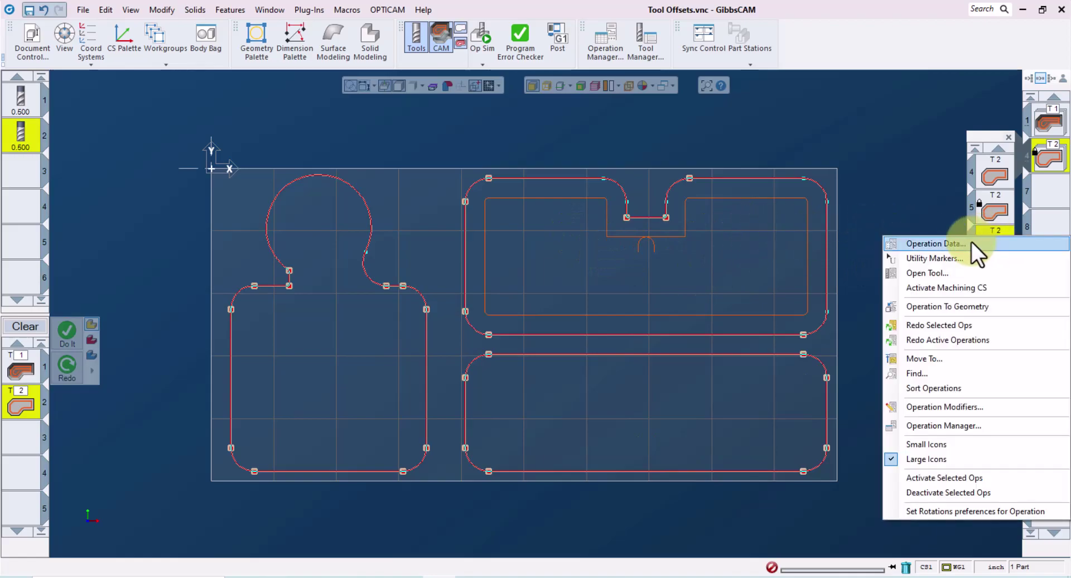
left_click(960, 246)
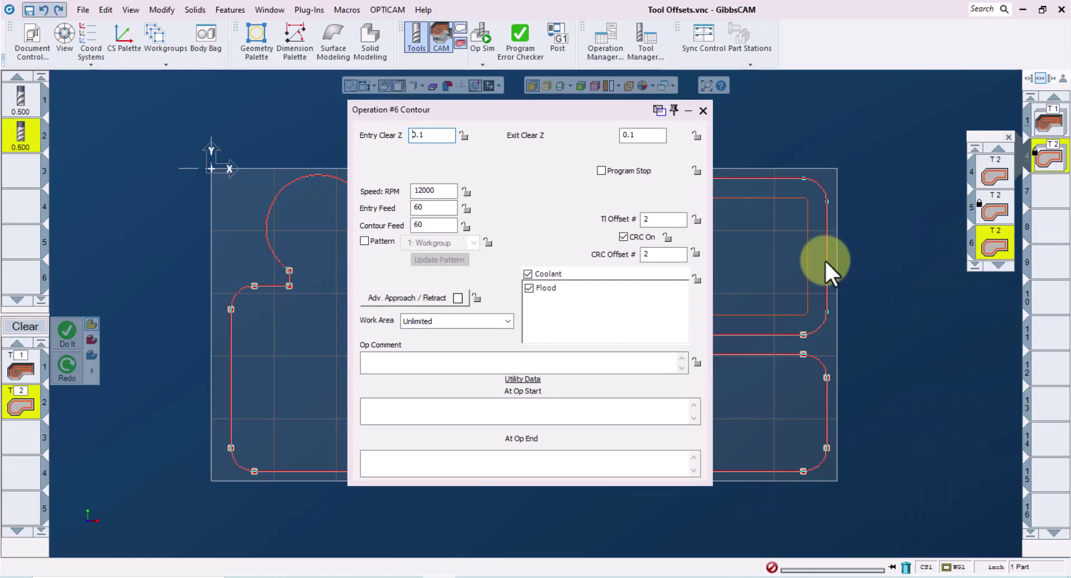
type("32")
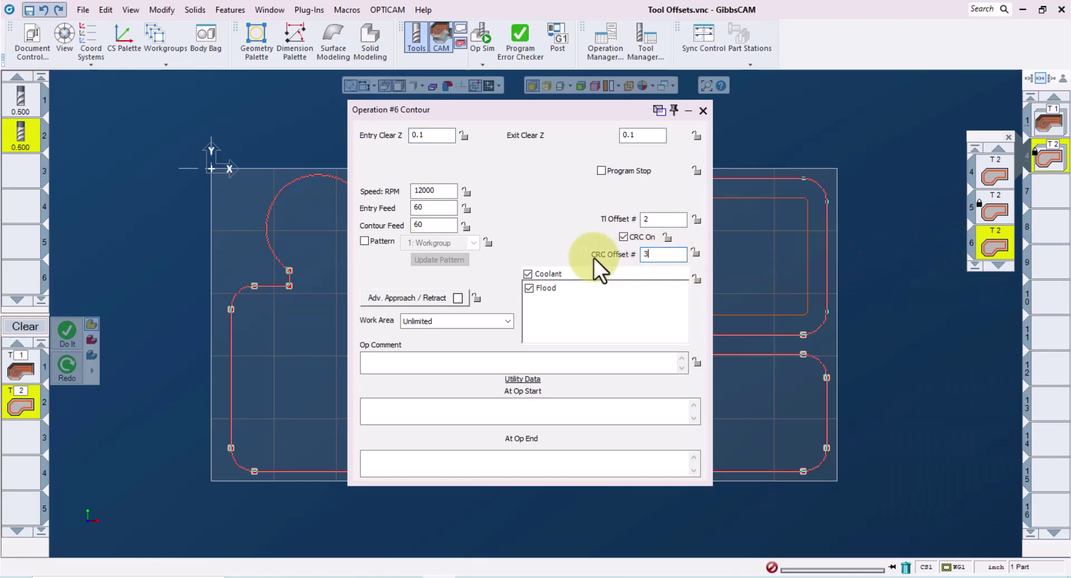
left_click(694, 251)
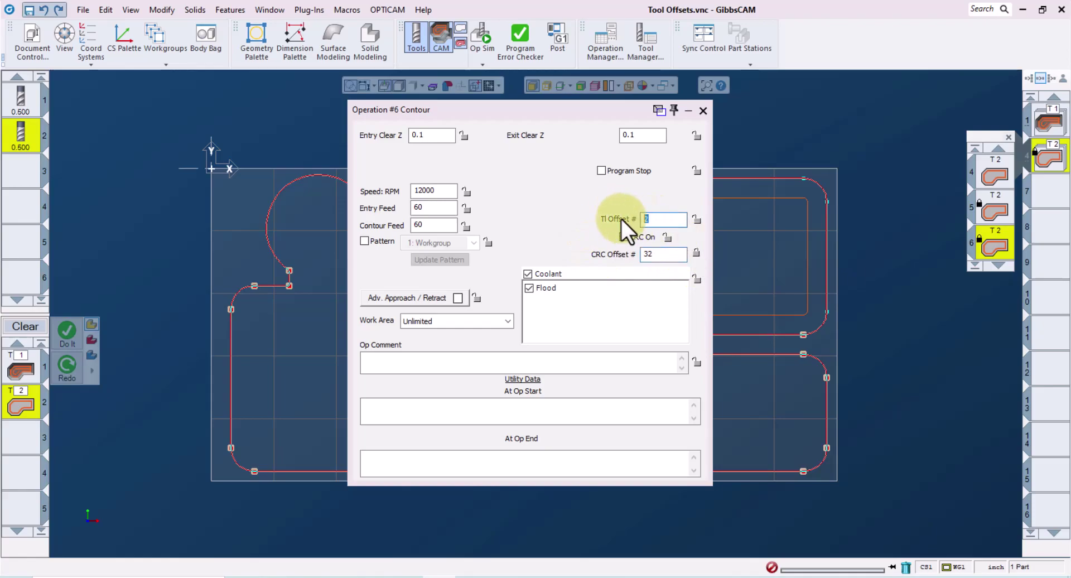
type("32")
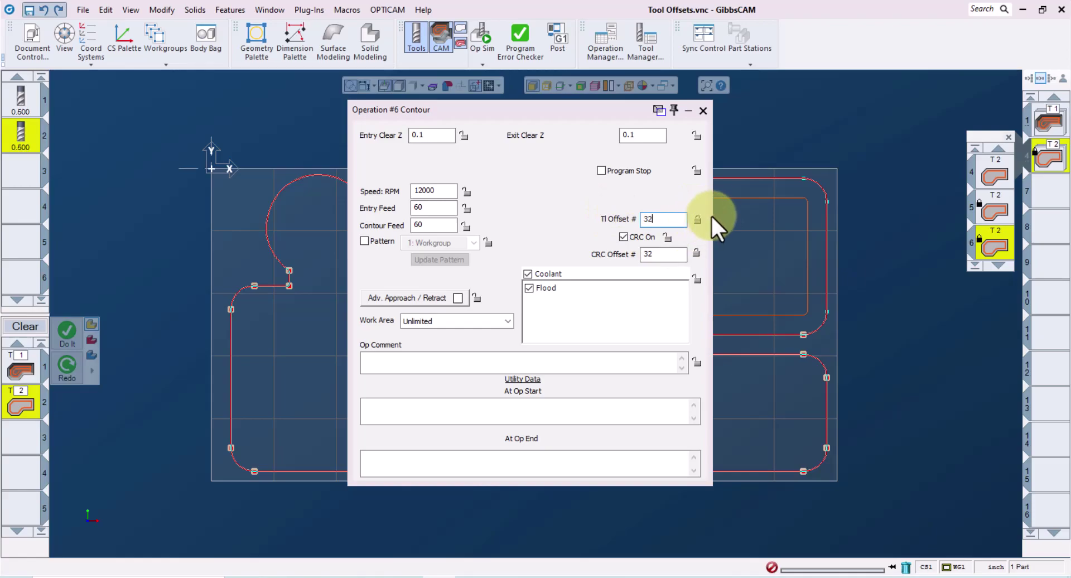
left_click(704, 110)
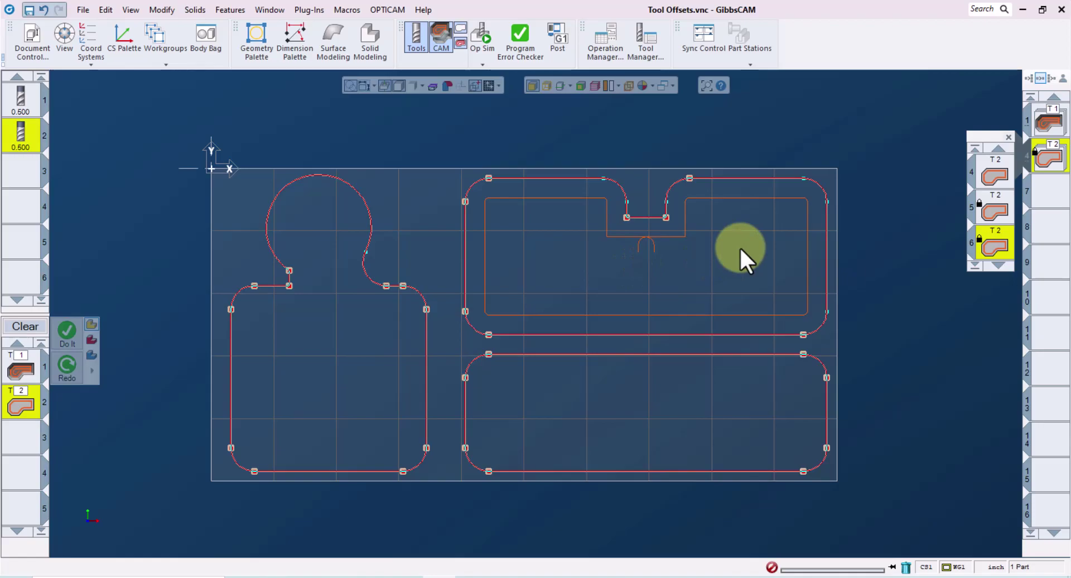
left_click(990, 166)
left_click(651, 257)
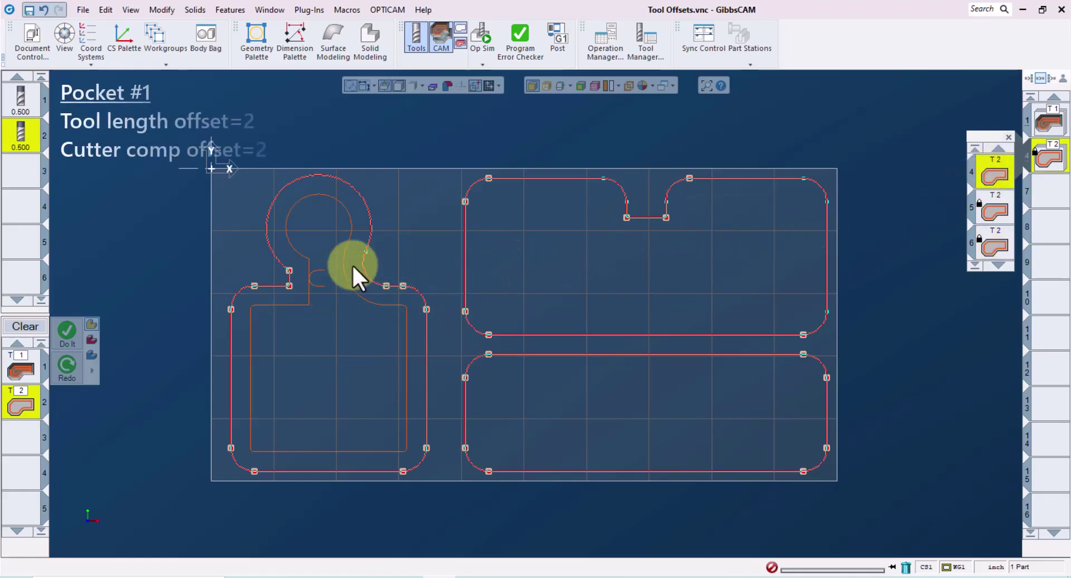
left_click(273, 286)
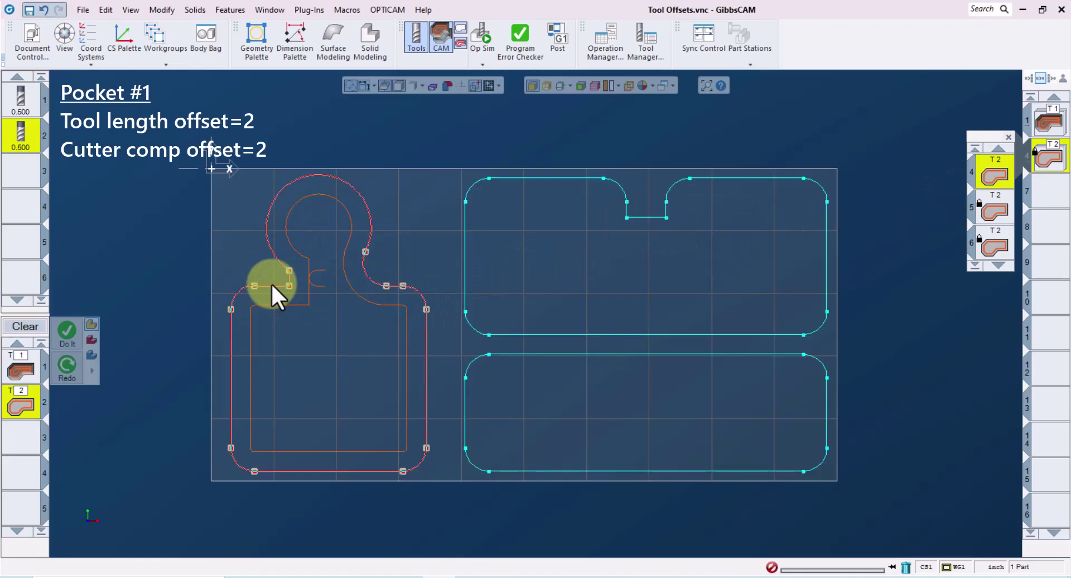
left_click(995, 211)
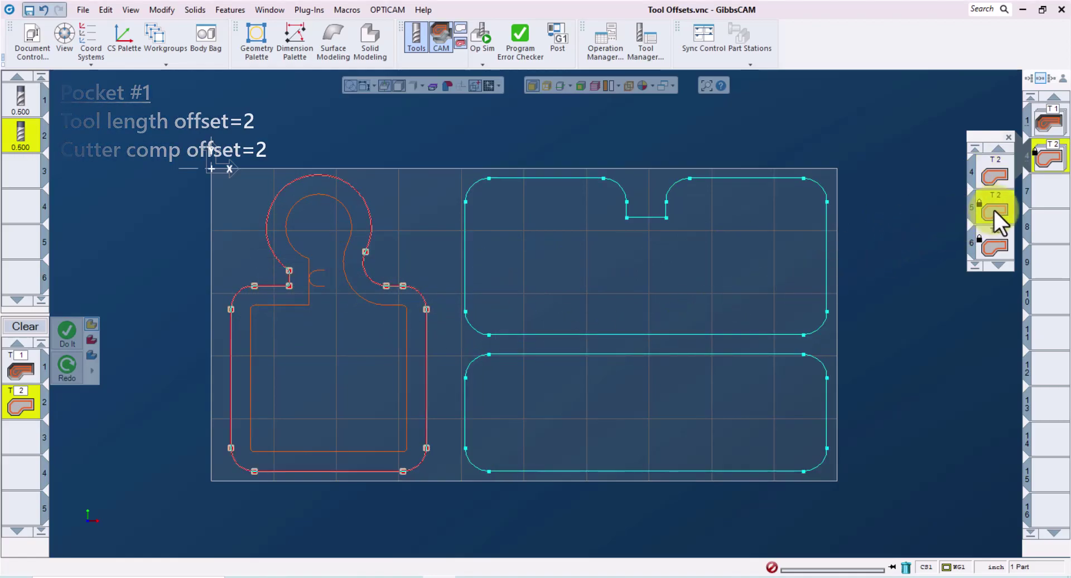
left_click(567, 353)
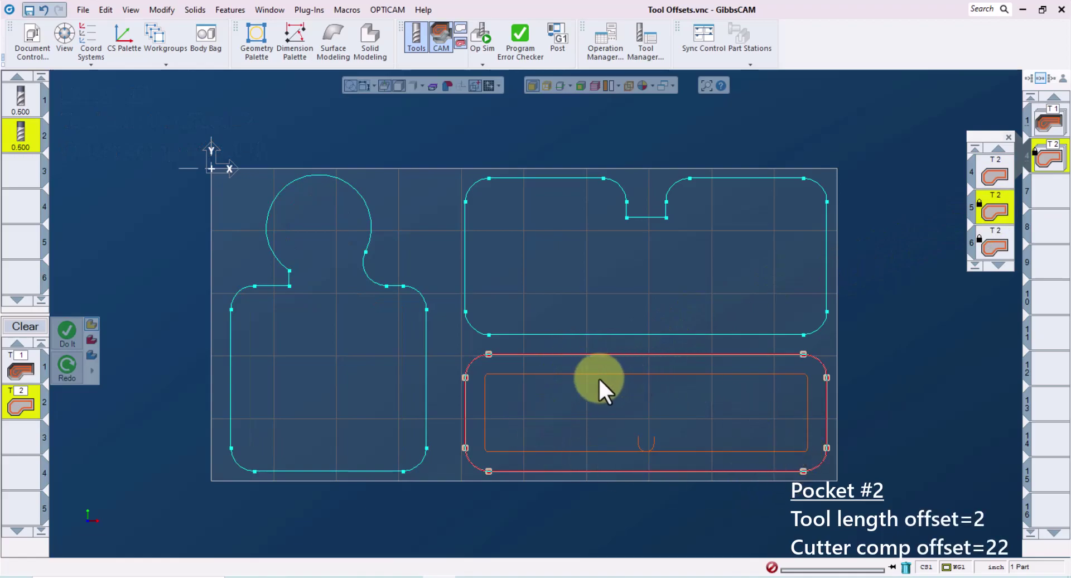
left_click(893, 352)
left_click(994, 247)
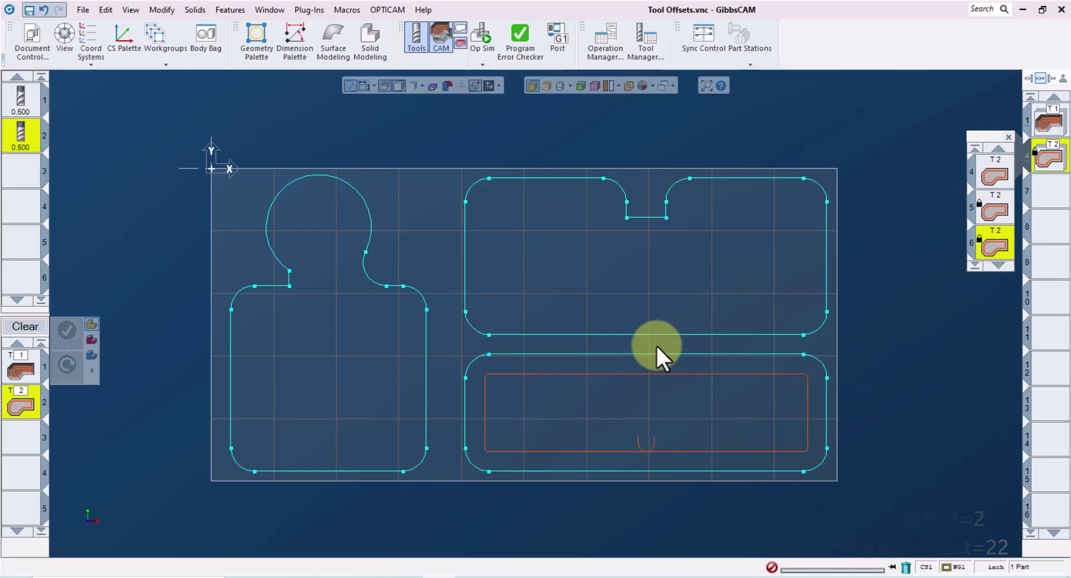
left_click(664, 334)
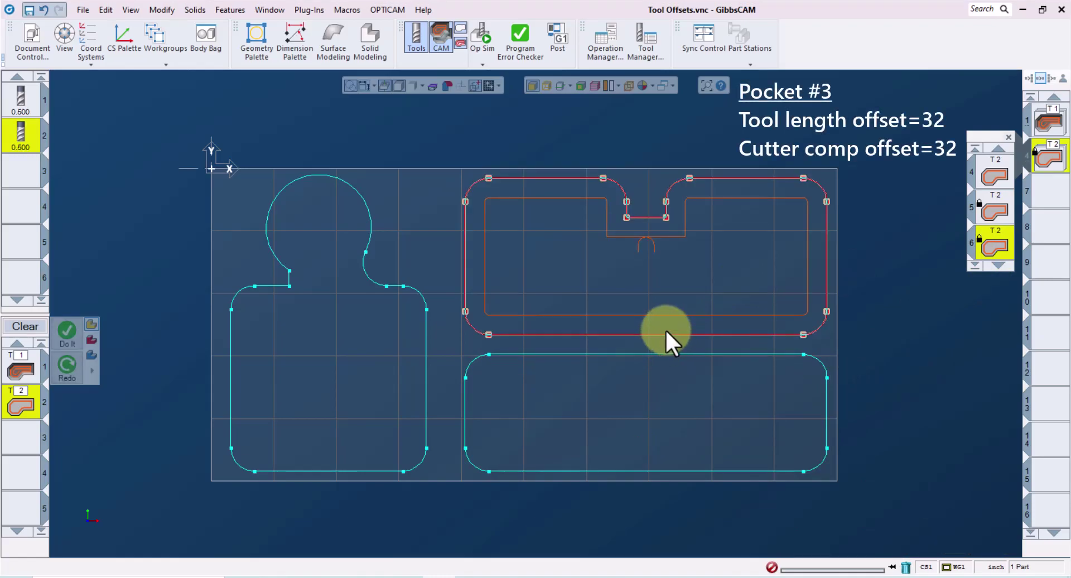
left_click(735, 255)
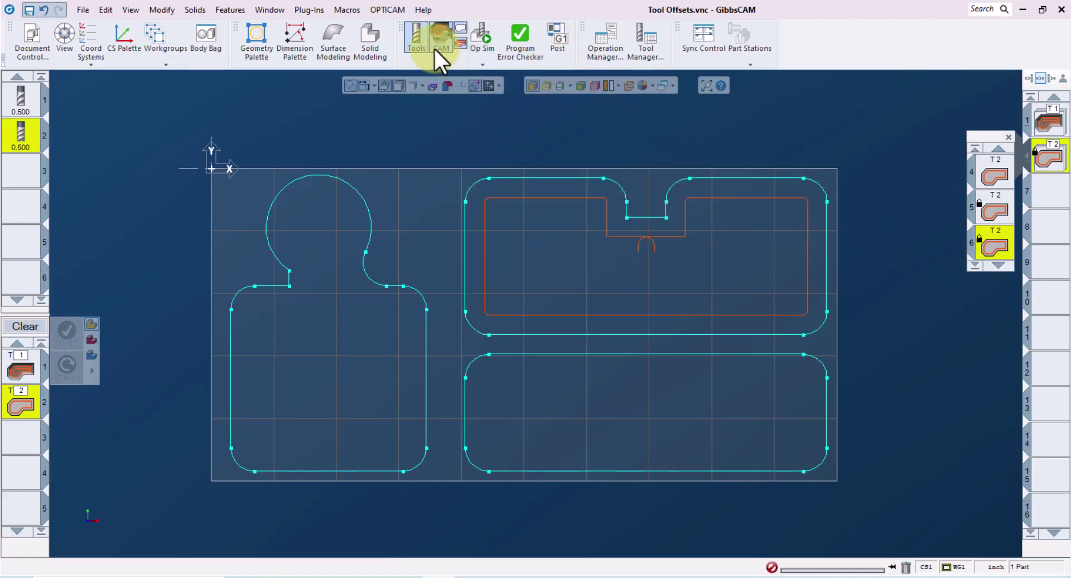
- Post with the Fanuc 30iMB post processor to Tool Offsets.NCF
left_click(551, 44)
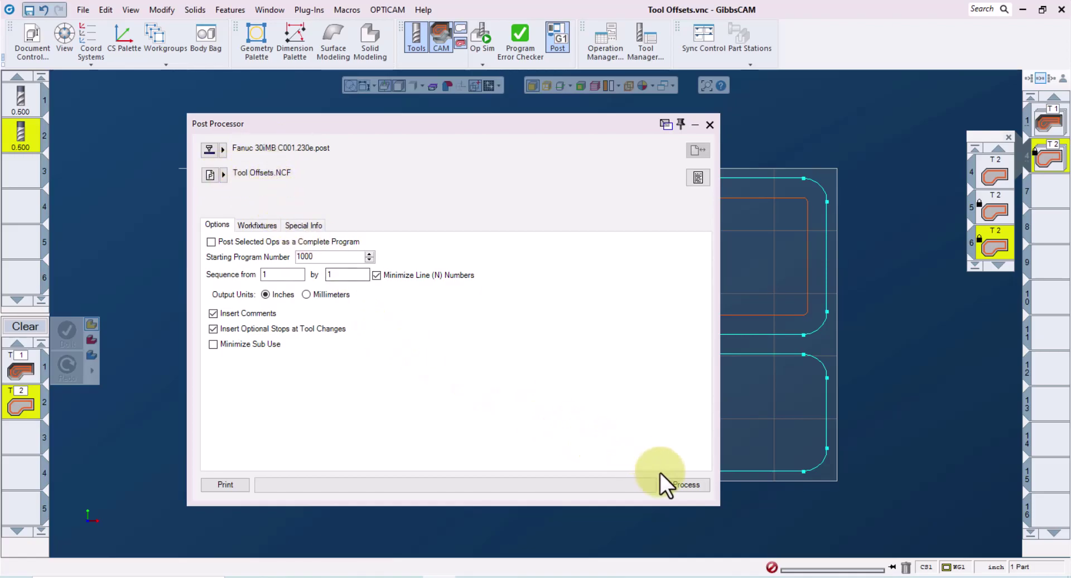
left_click(681, 481)
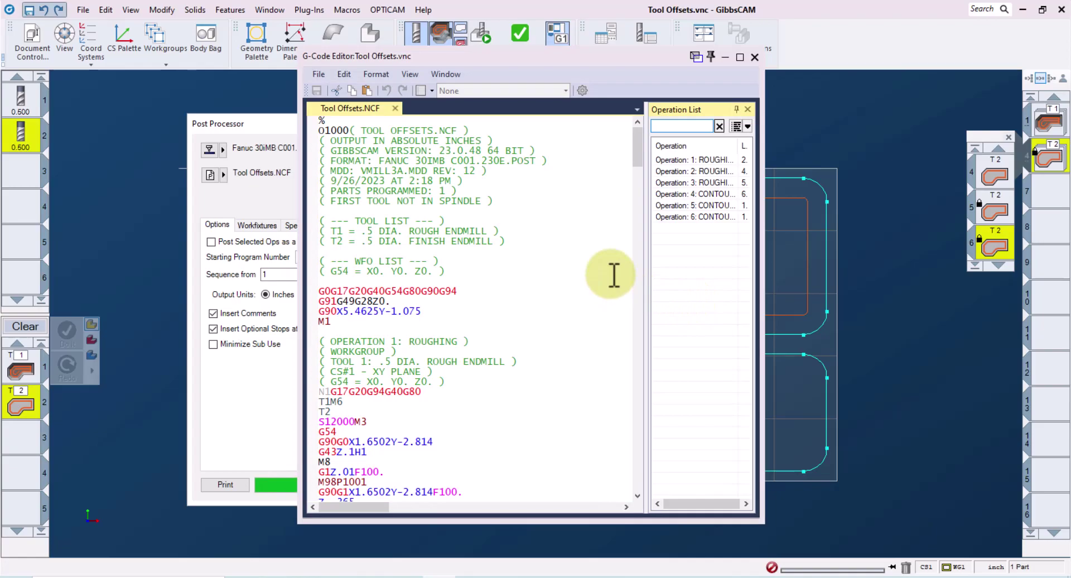
- In Operation 4's code, highlight G43 H2 and G41 D2
left_click(682, 197)
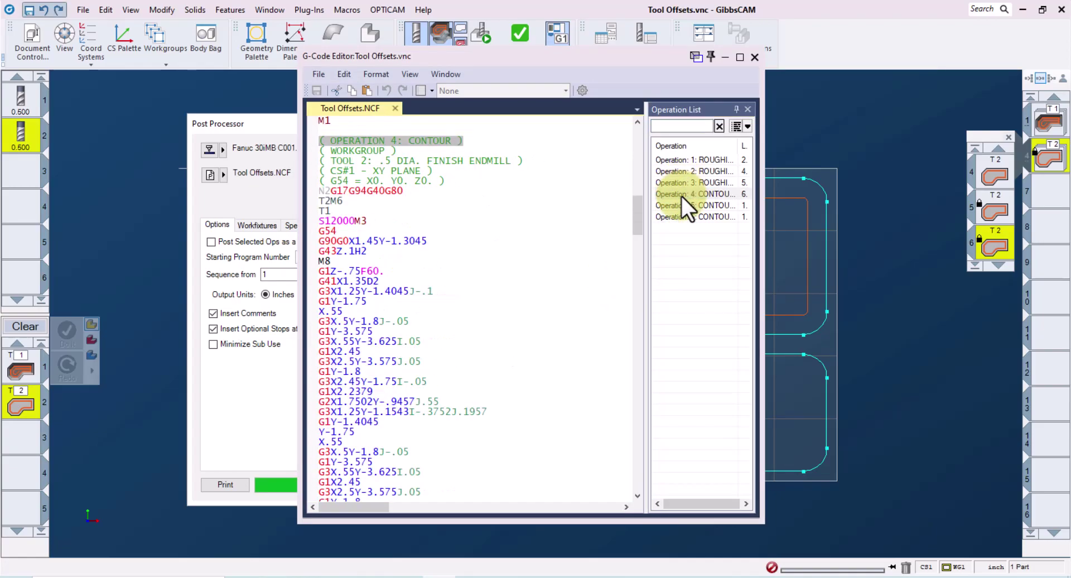
left_click(368, 252)
left_click_drag(368, 251, 355, 251)
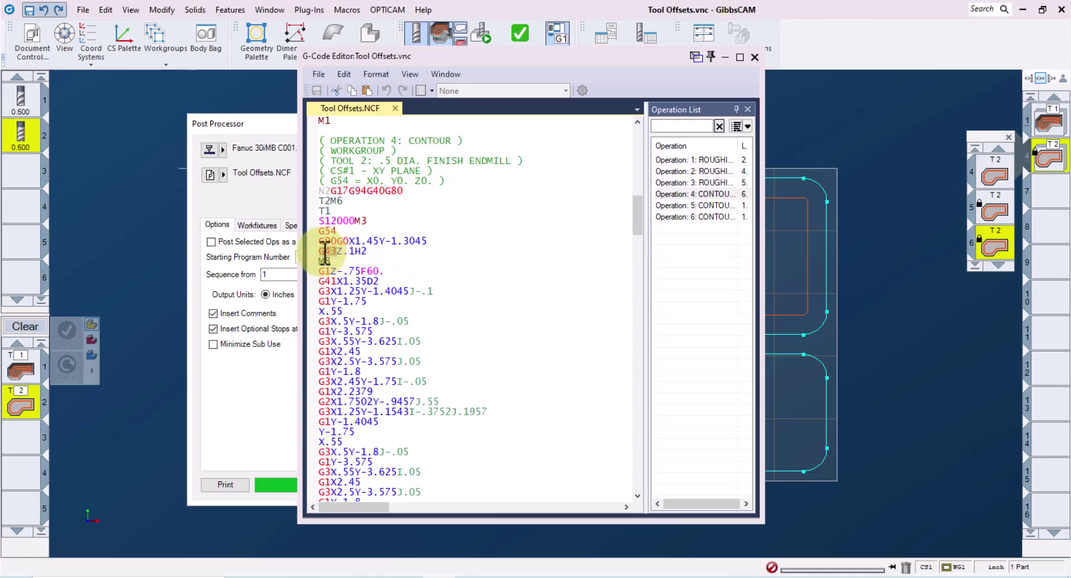
left_click_drag(319, 251, 336, 251)
left_click_drag(380, 281, 366, 281)
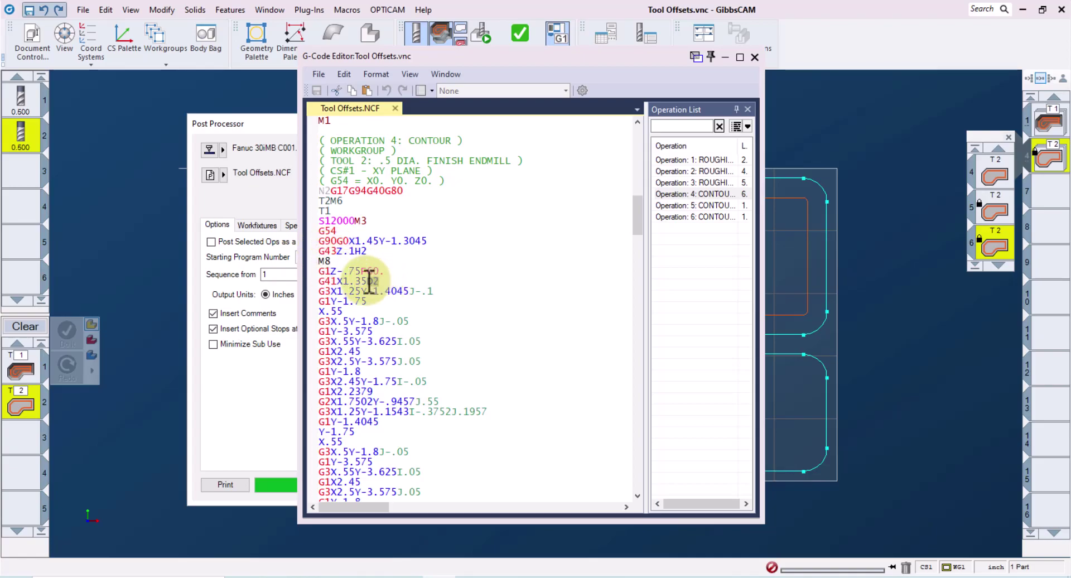
left_click(335, 282)
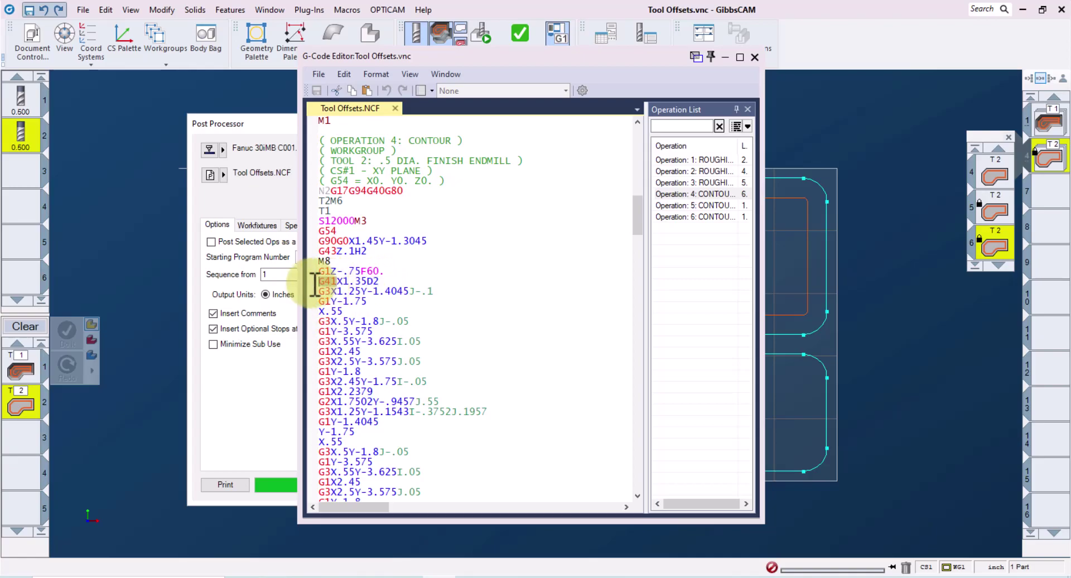
left_click_drag(337, 281, 319, 281)
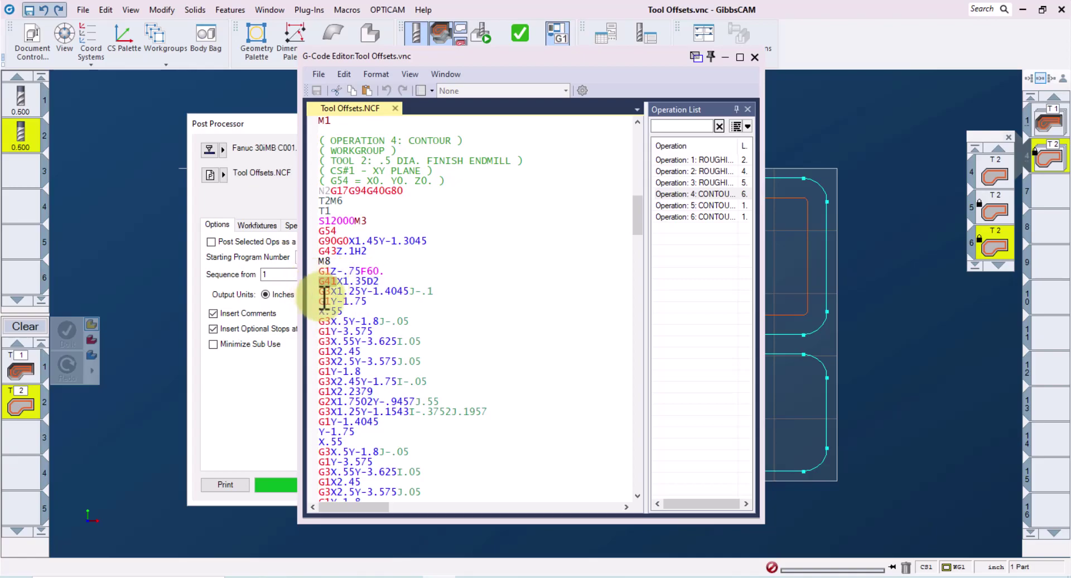
- In Operation 5's code, highlight G41 D22
left_click(687, 204)
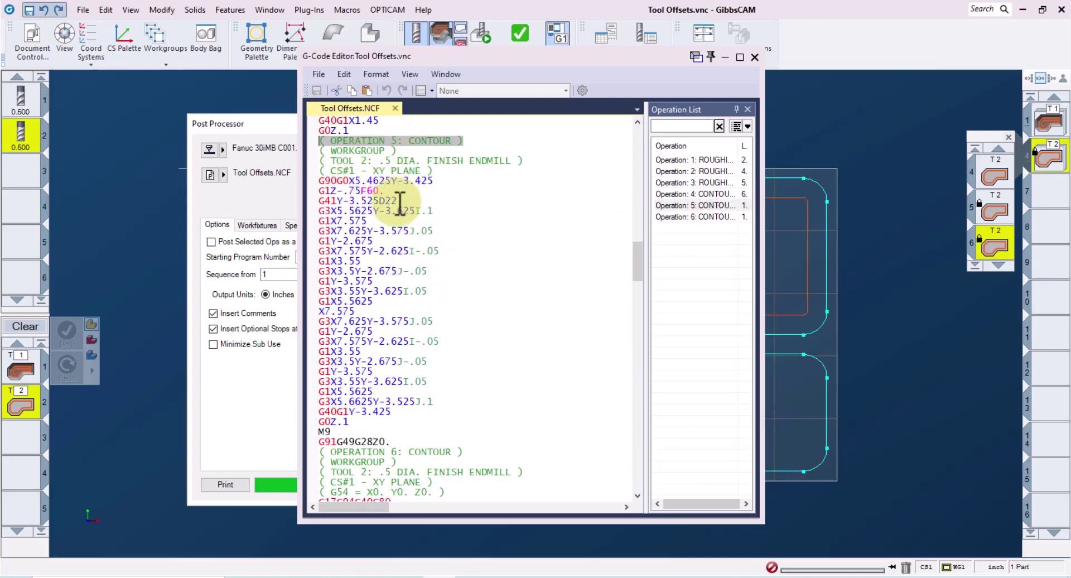
left_click_drag(397, 201, 379, 202)
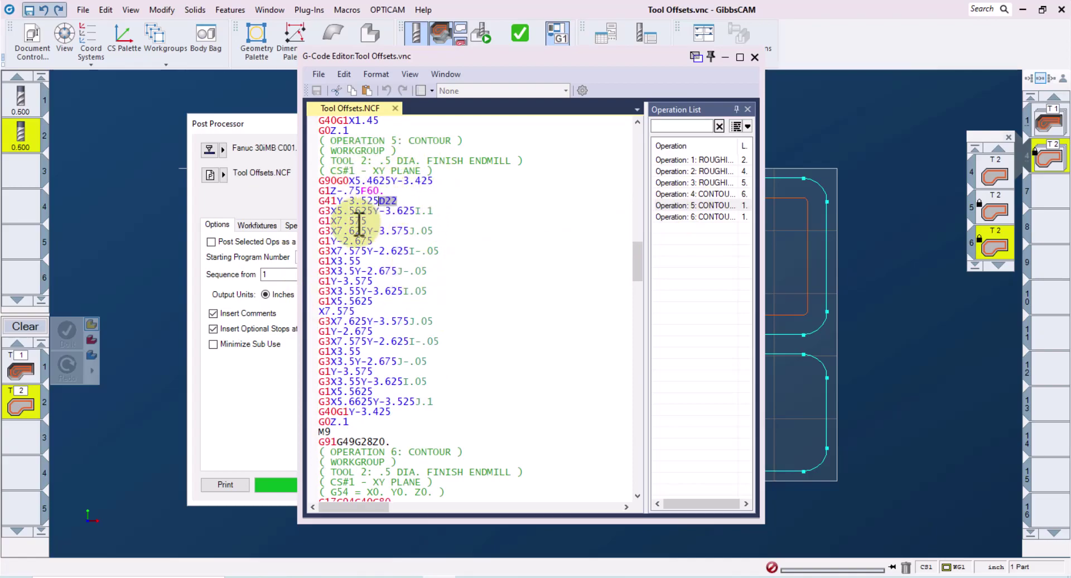
left_click(327, 210)
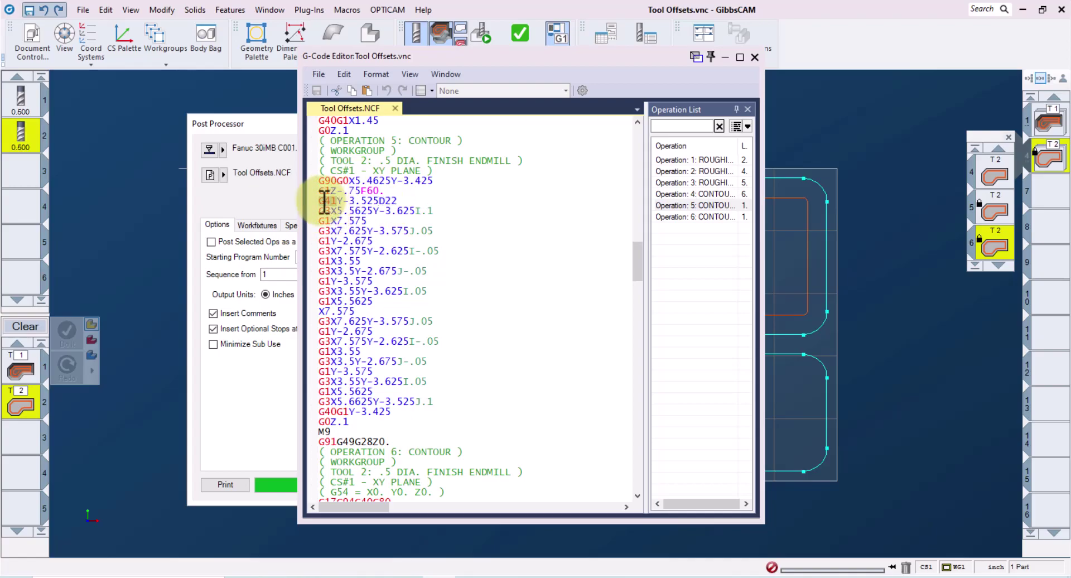
double_click(324, 201)
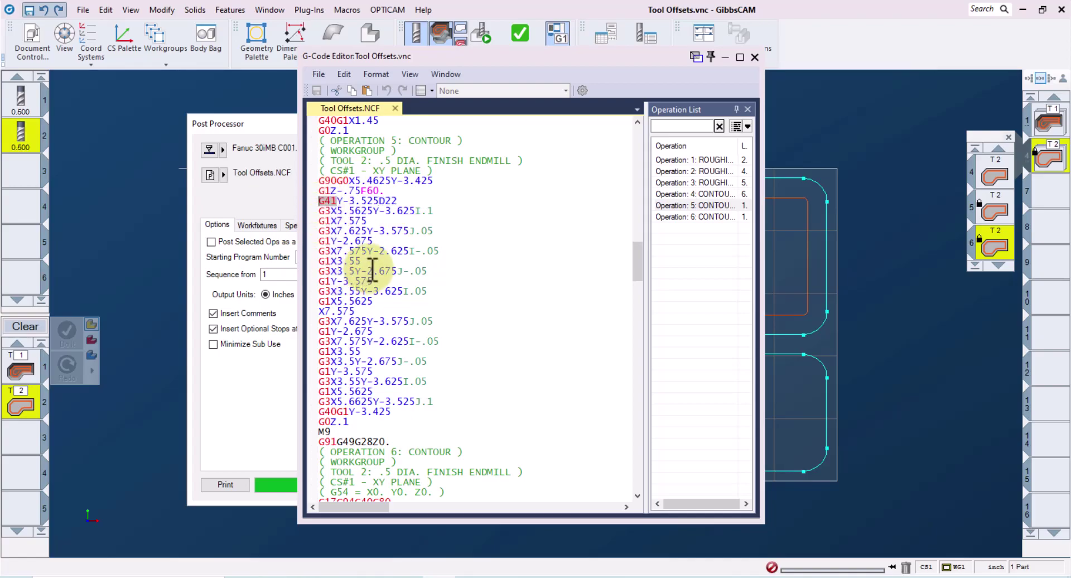
- In Operation 6's code, highlight G43 H32 and G41 D32
left_click(705, 220)
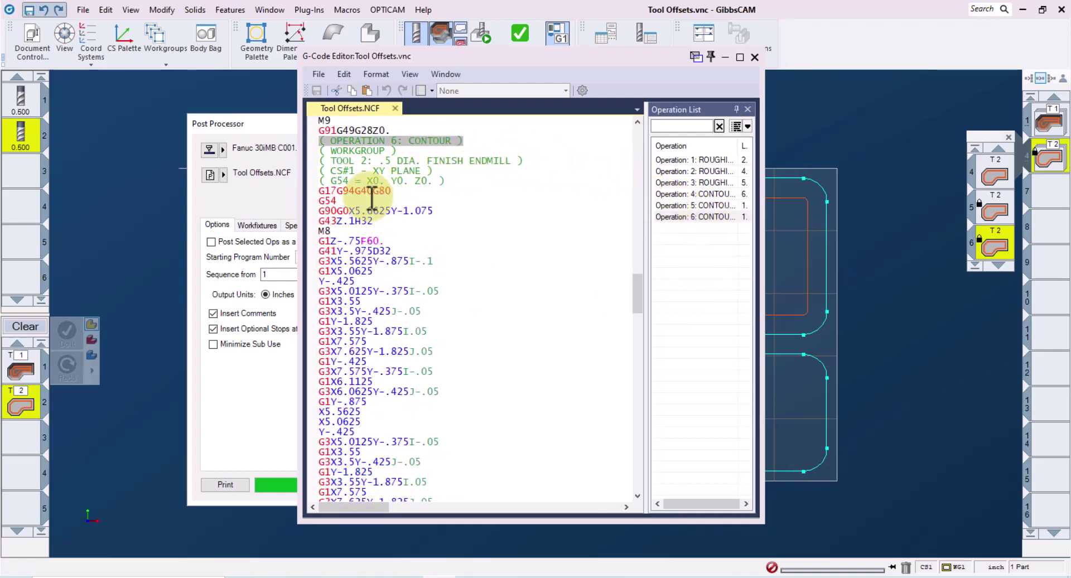
double_click(368, 221)
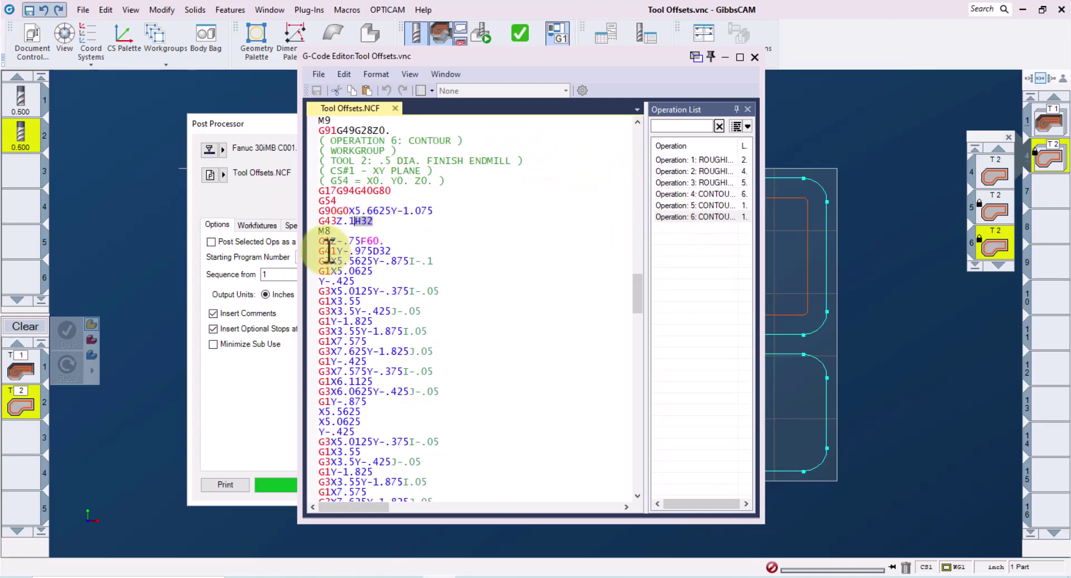
left_click_drag(336, 222, 317, 220)
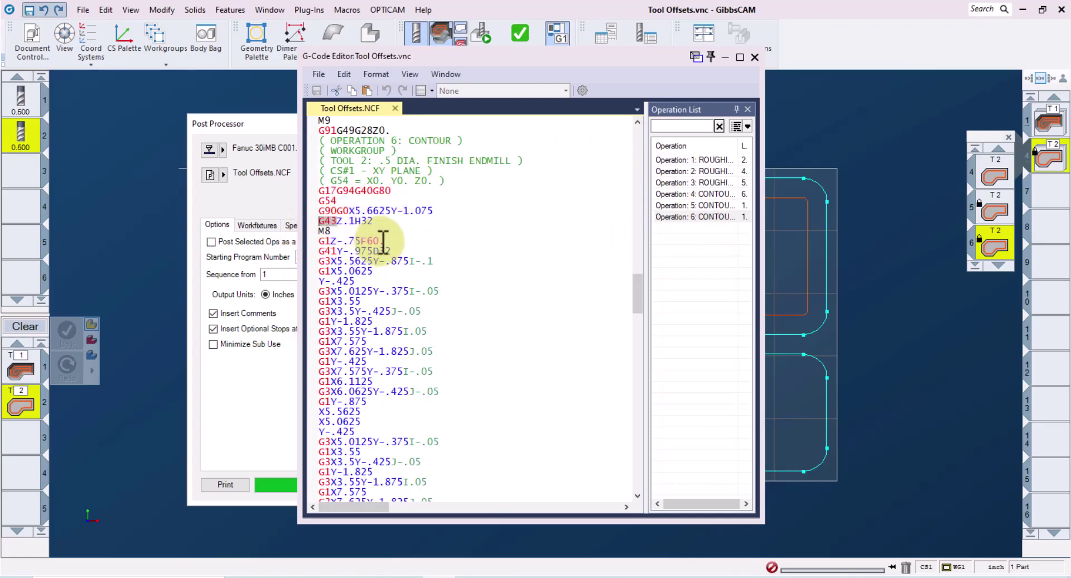
left_click_drag(391, 250, 317, 251)
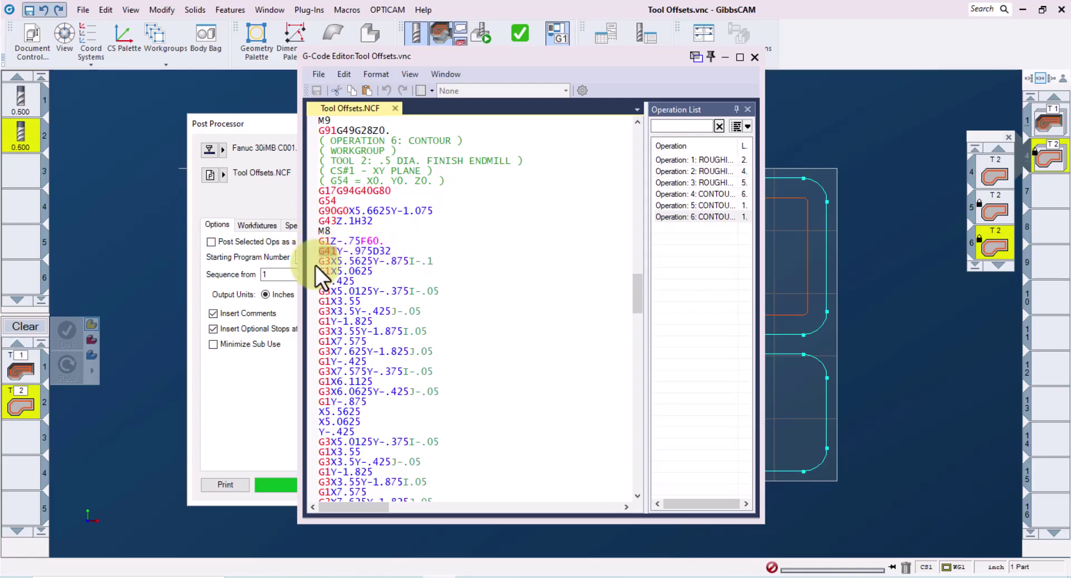
- Close the G-Code Editor and Post Processor dialog, then select operations 4–6
left_click(754, 56)
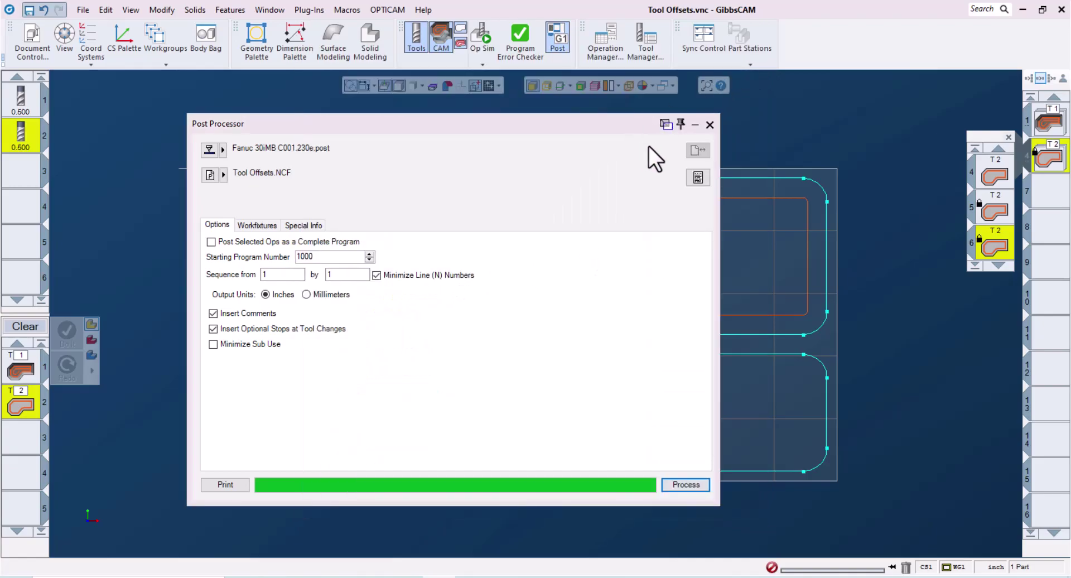
left_click(708, 124)
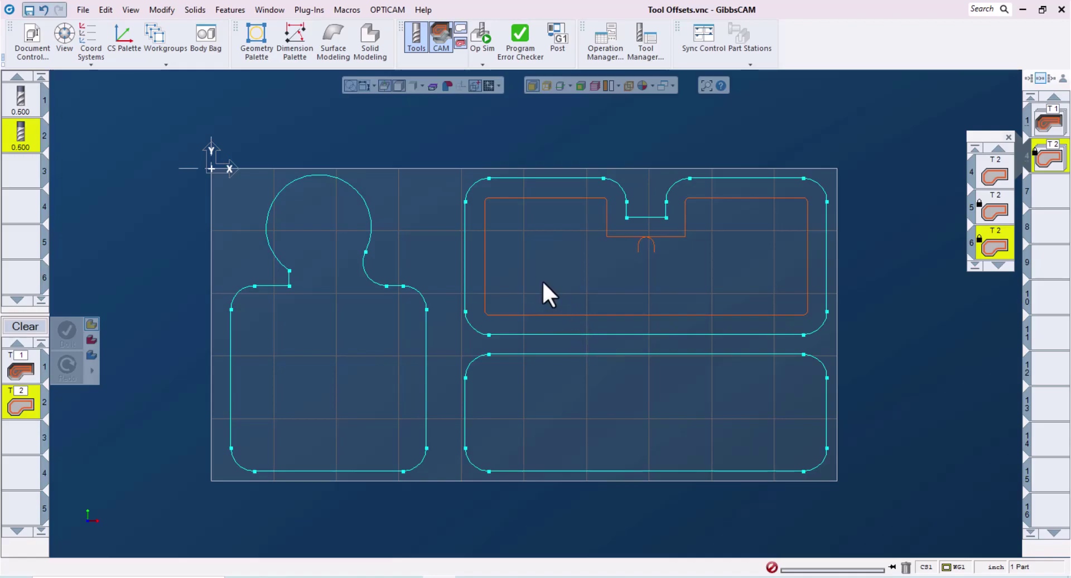
left_click(1060, 162)
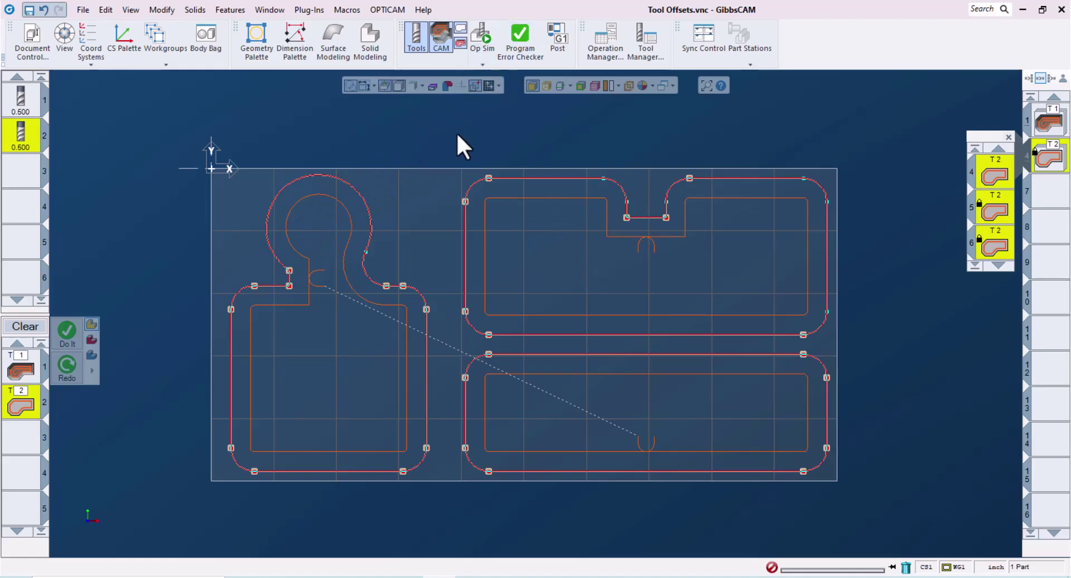
- In isometric view, replay Op Sim from the start at increased speed
key("i")
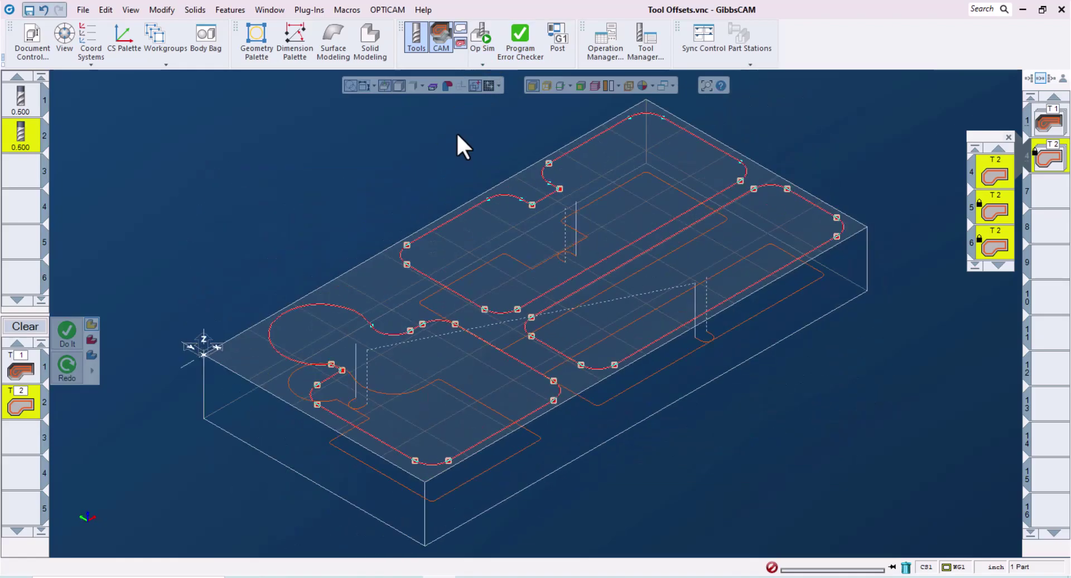
left_click(478, 31)
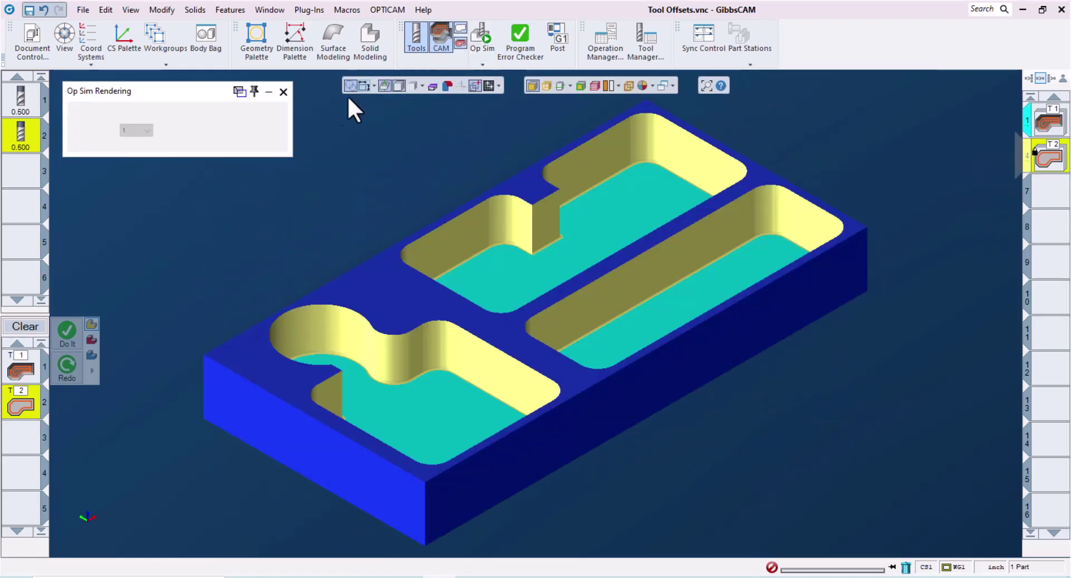
left_click(228, 130)
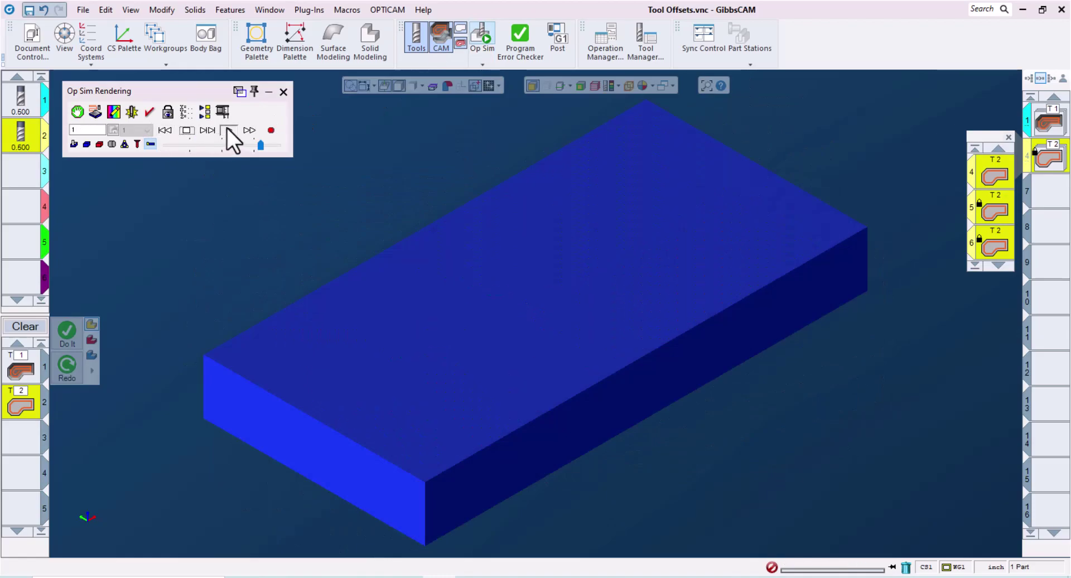
left_click_drag(269, 145, 277, 146)
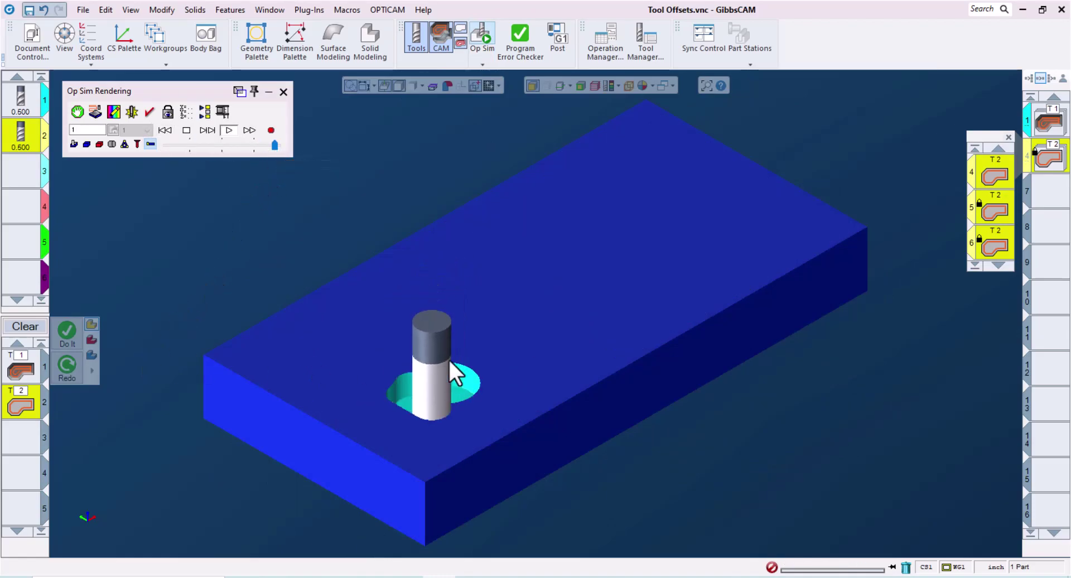